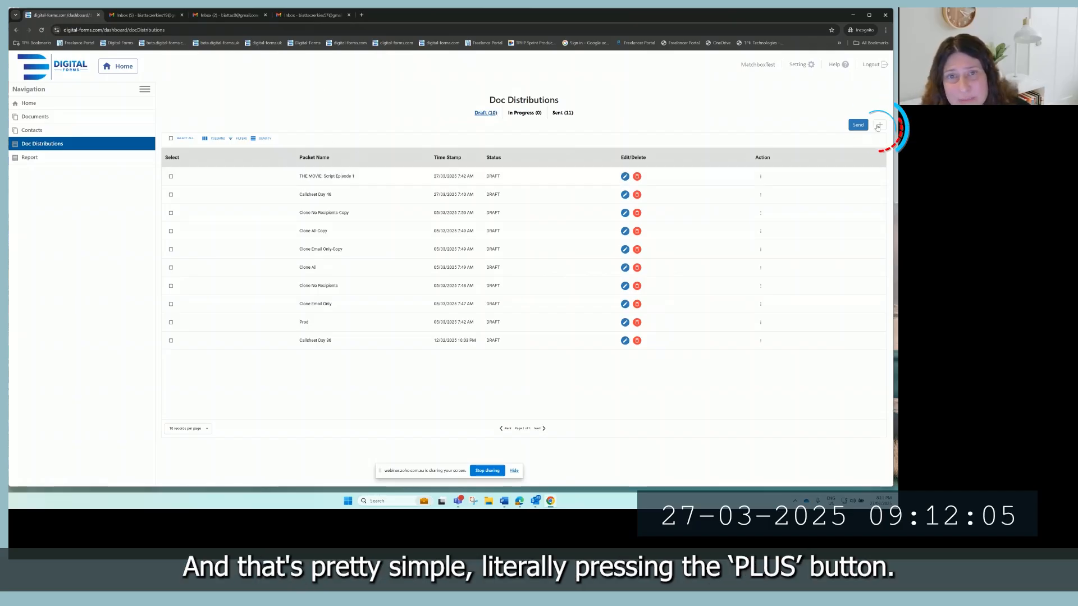
# Create a new document distribution and set its description to "Callsheet Day 55".
pyautogui.click(879, 125)
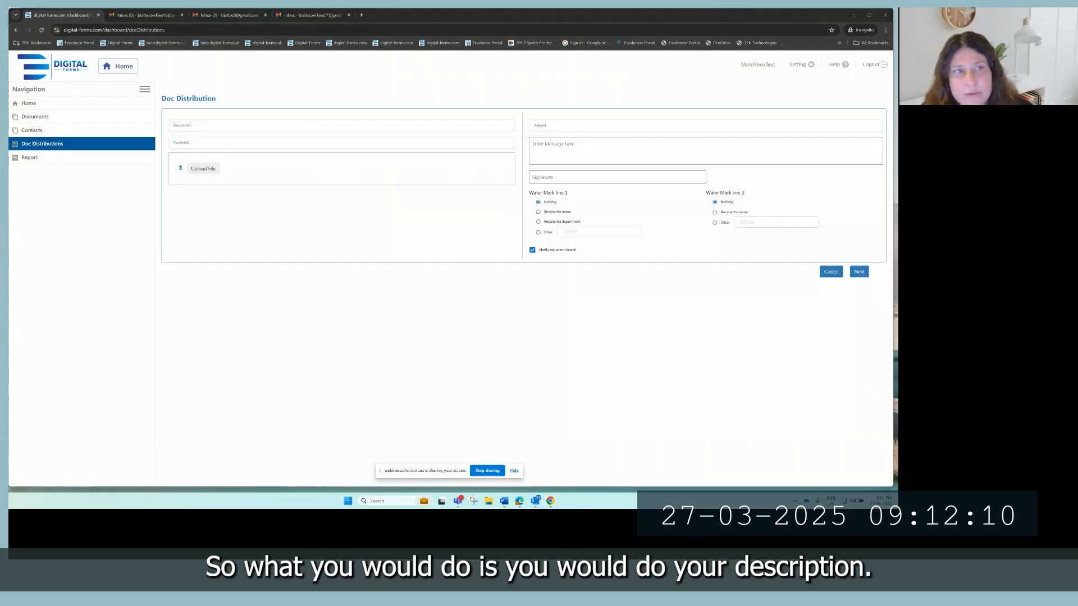
pyautogui.click(175, 125)
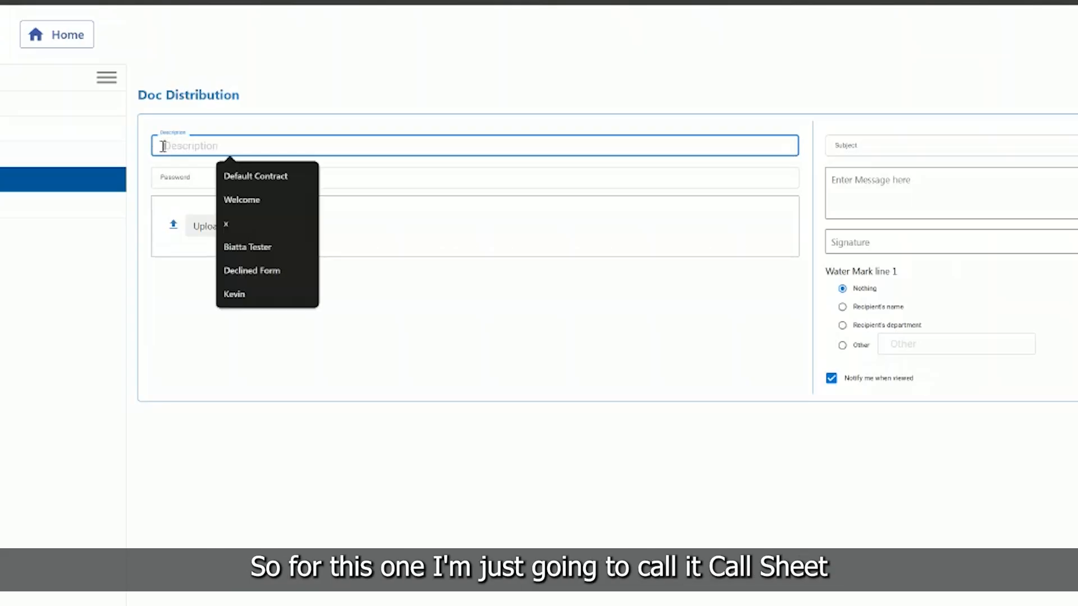
pyautogui.write('CALLS')
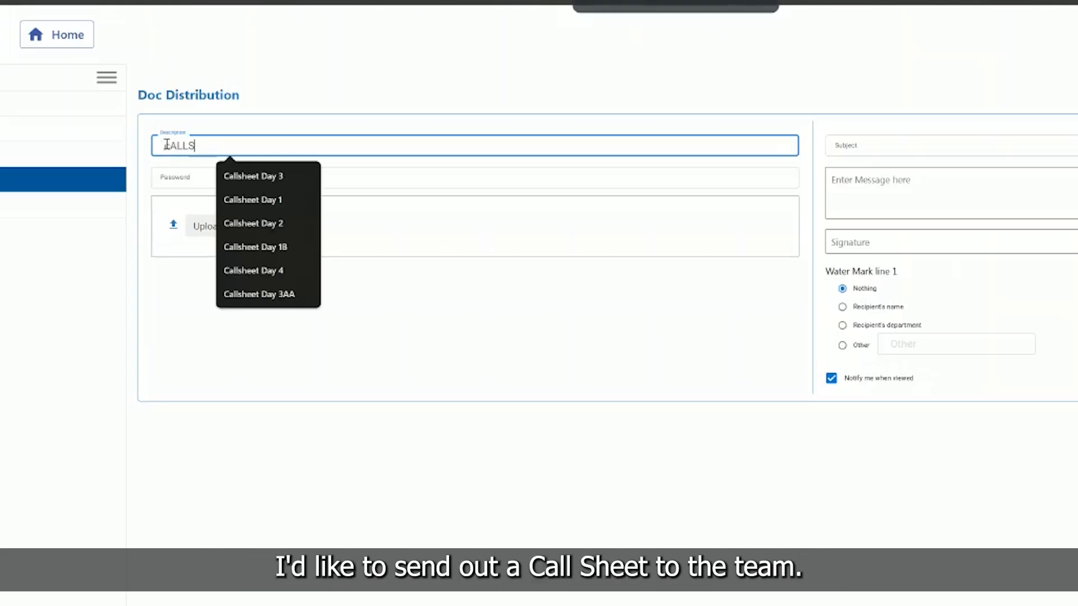
pyautogui.click(247, 294)
pyautogui.press('BackSpace')
pyautogui.press('BackSpace')
pyautogui.press('BackSpace')
pyautogui.write('55')
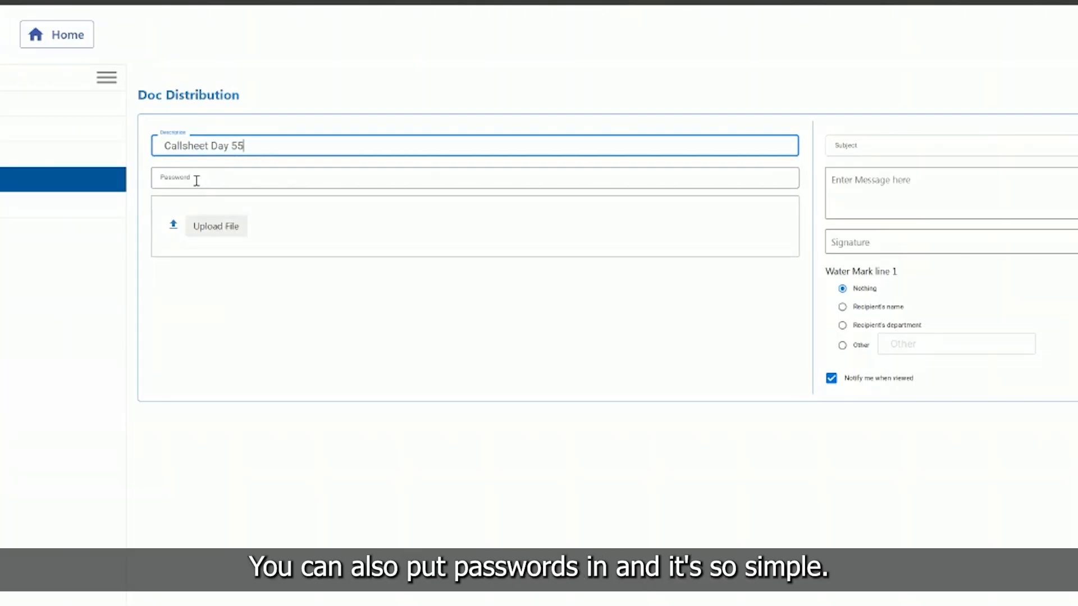
# Upload Callsheet Shoot Day 1, Script Sides 1 and Episode 1 - BB from the desktop folder 1. DEMO to the distribution.
pyautogui.click(204, 230)
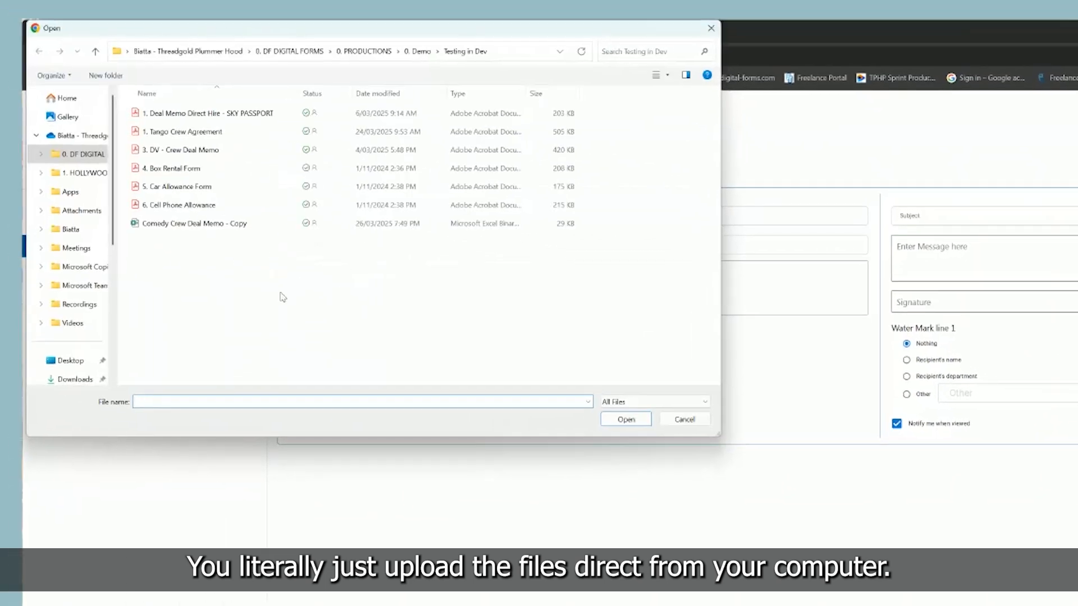
pyautogui.click(79, 360)
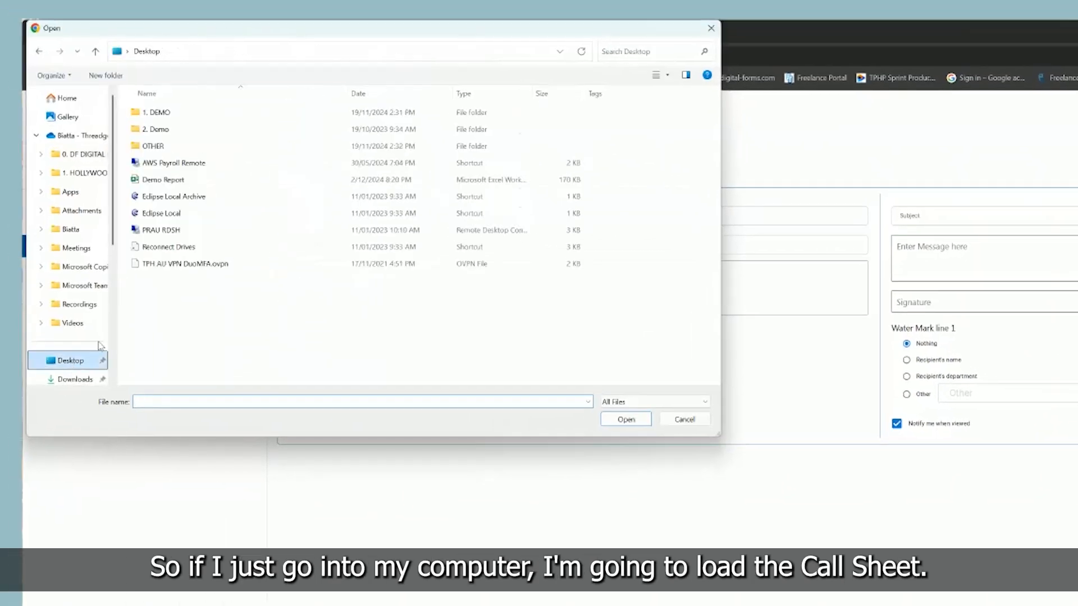
pyautogui.doubleClick(157, 114)
pyautogui.click(165, 147)
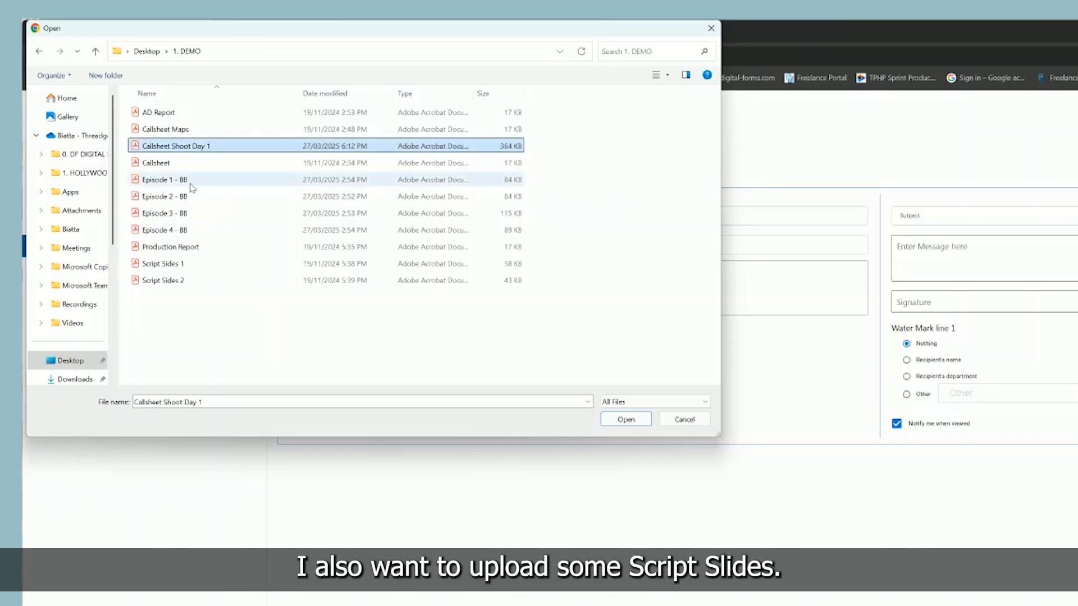
pyautogui.keyDown('ctrl'); pyautogui.click(172, 264); pyautogui.keyUp('ctrl')
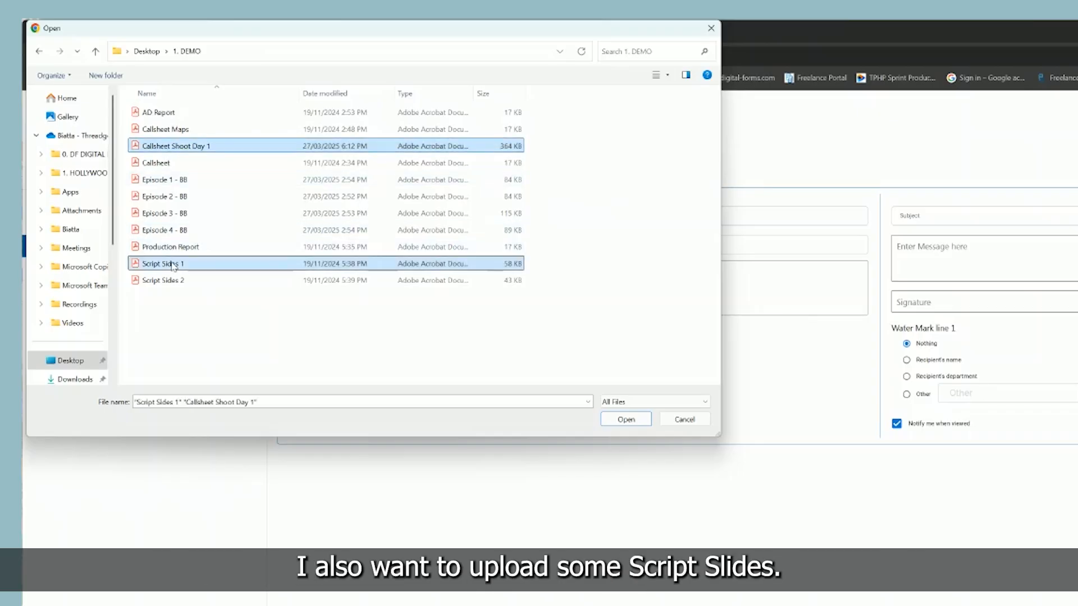
pyautogui.keyDown('ctrl'); pyautogui.click(171, 180); pyautogui.keyUp('ctrl')
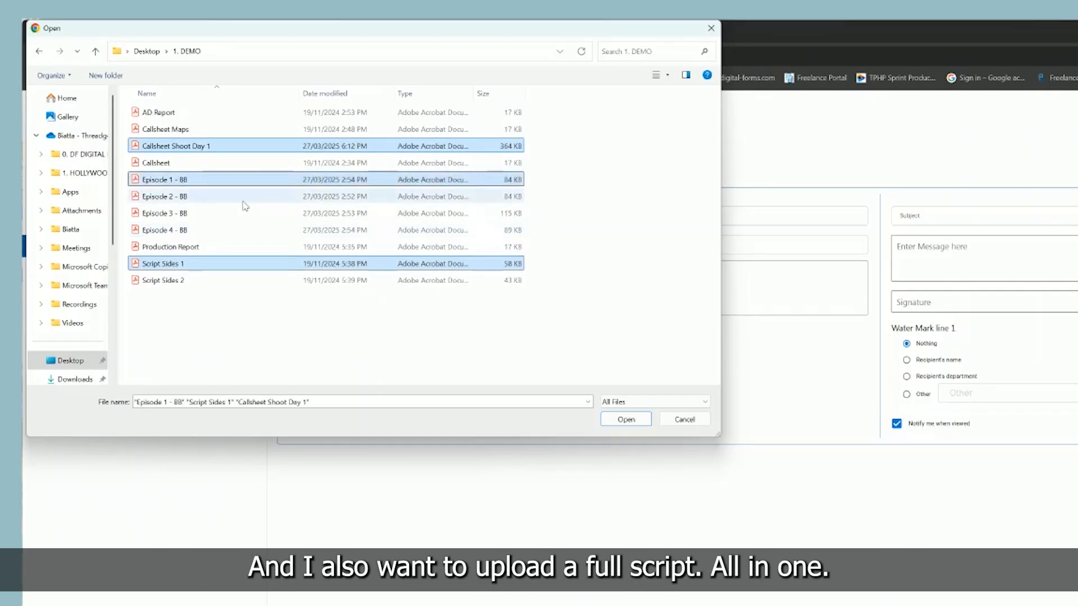
pyautogui.click(623, 420)
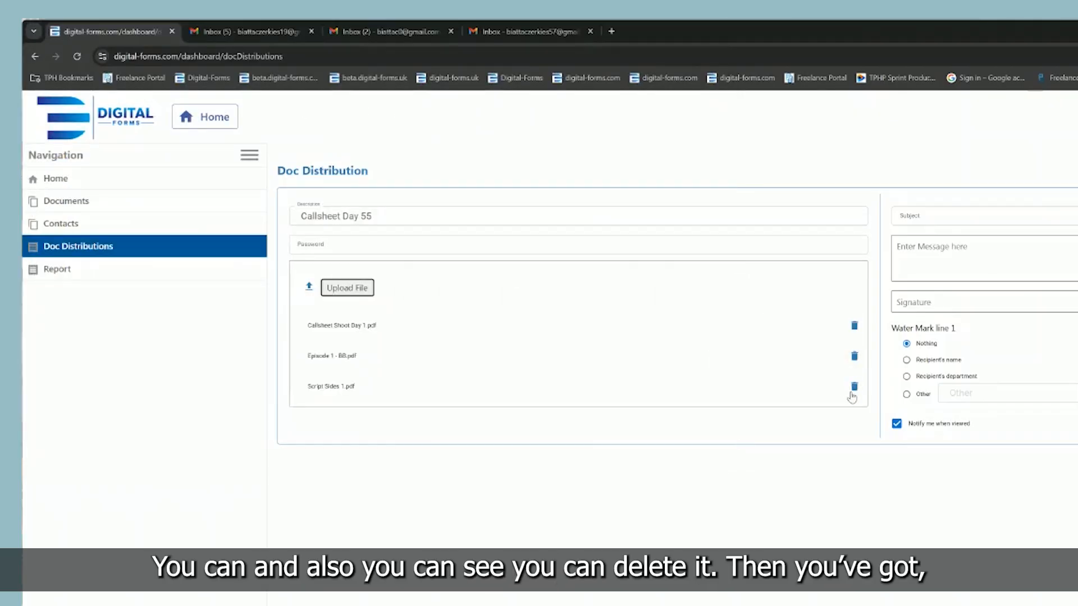
# Set the email subject to "Callsheet Day 55".
pyautogui.click(935, 219)
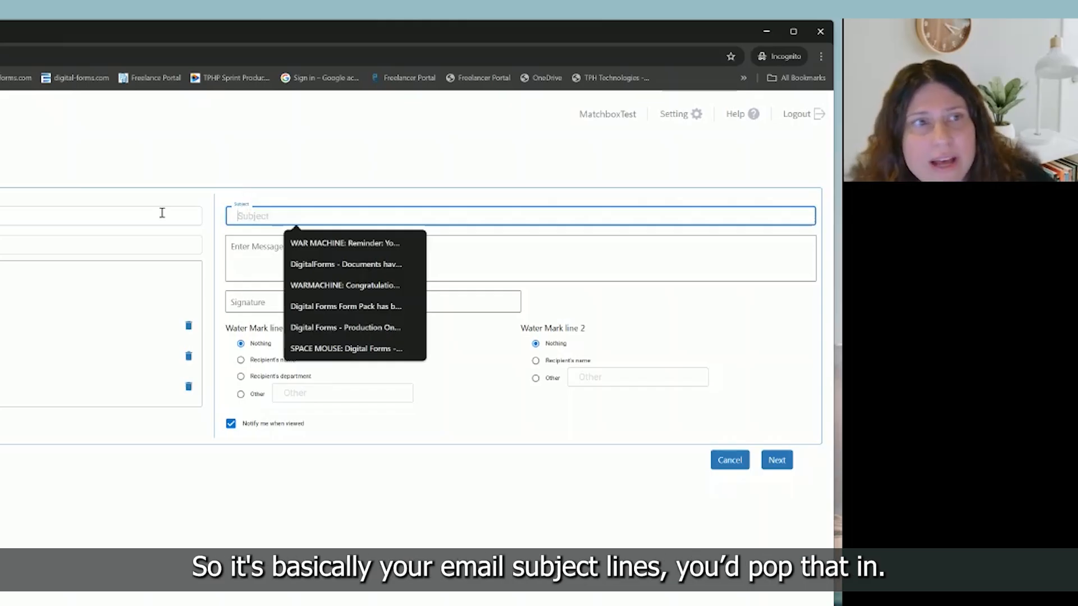
pyautogui.click(101, 215)
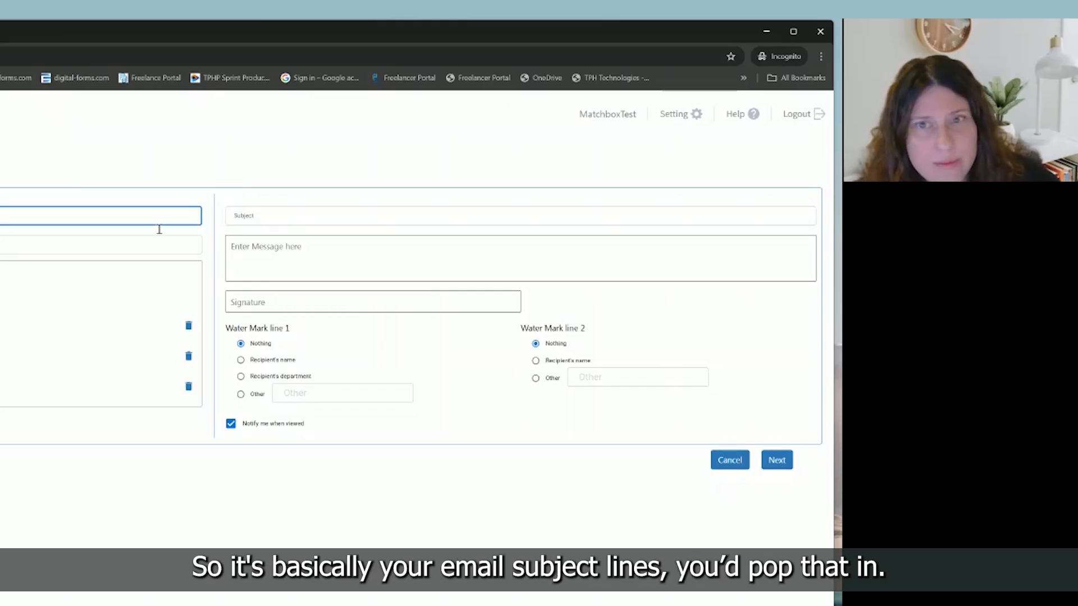
pyautogui.click(251, 210)
pyautogui.write('Callsheet Day 55')
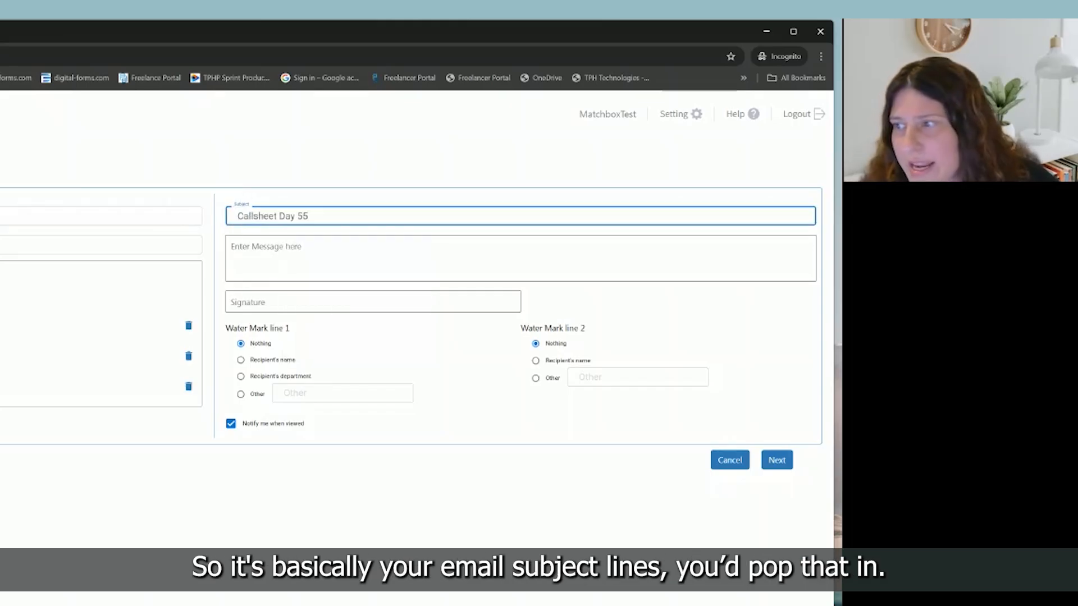
# Write the email message "Dear All" followed on a new line by "Please find attached Shoot Day 45 Callsheet".
pyautogui.click(252, 253)
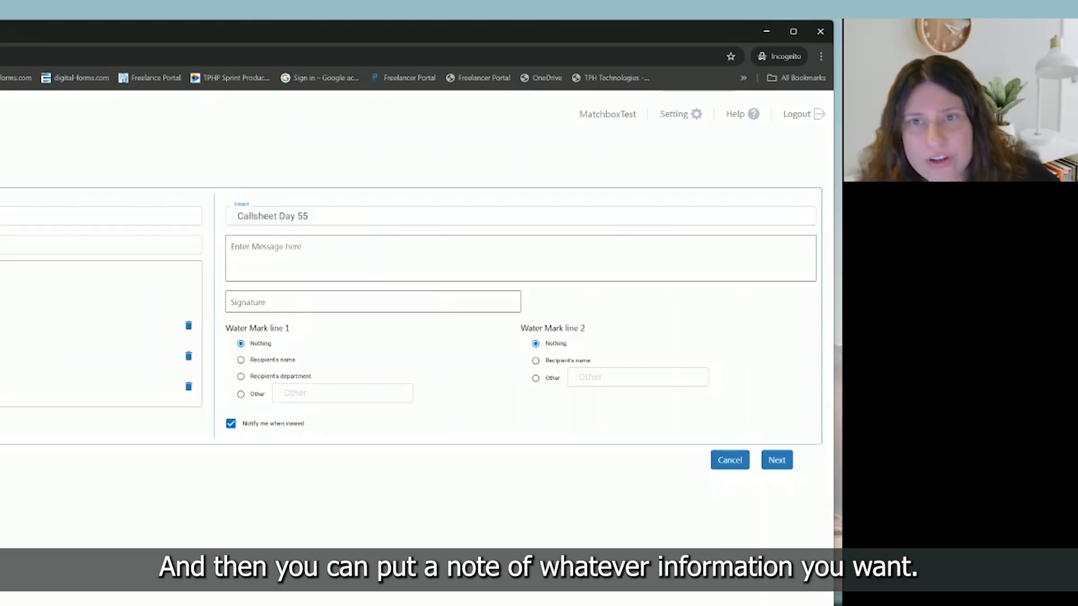
pyautogui.click(240, 248)
pyautogui.write('Dear All Please find attached Shoot Day 45 Callsheet')
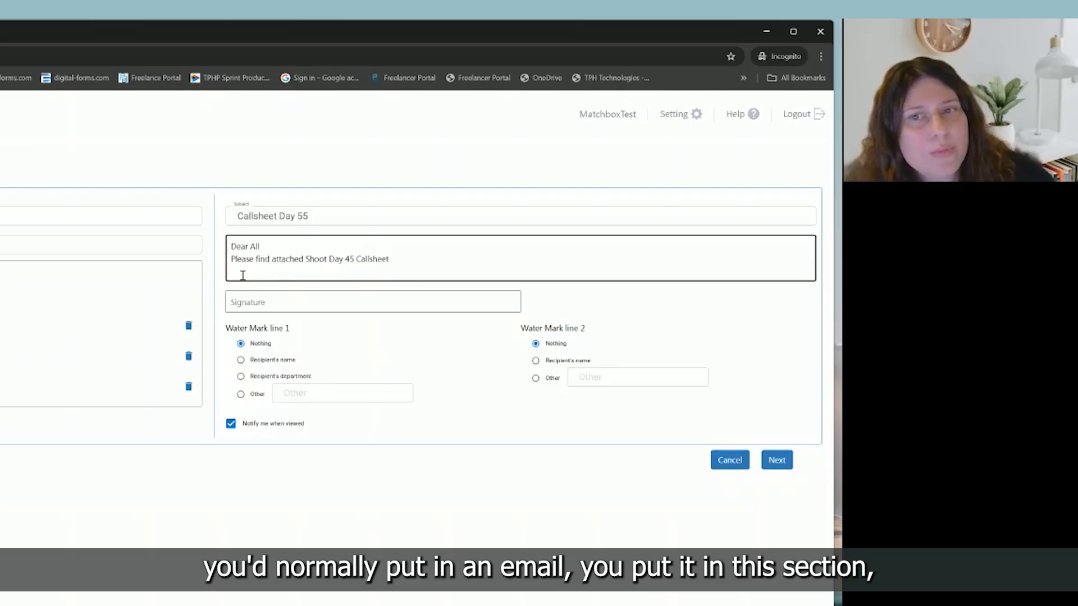
# Paste the sender's signature with a blank line after "Kind Regards," and set Water Mark line 1 to the recipient's name.
pyautogui.click(258, 299)
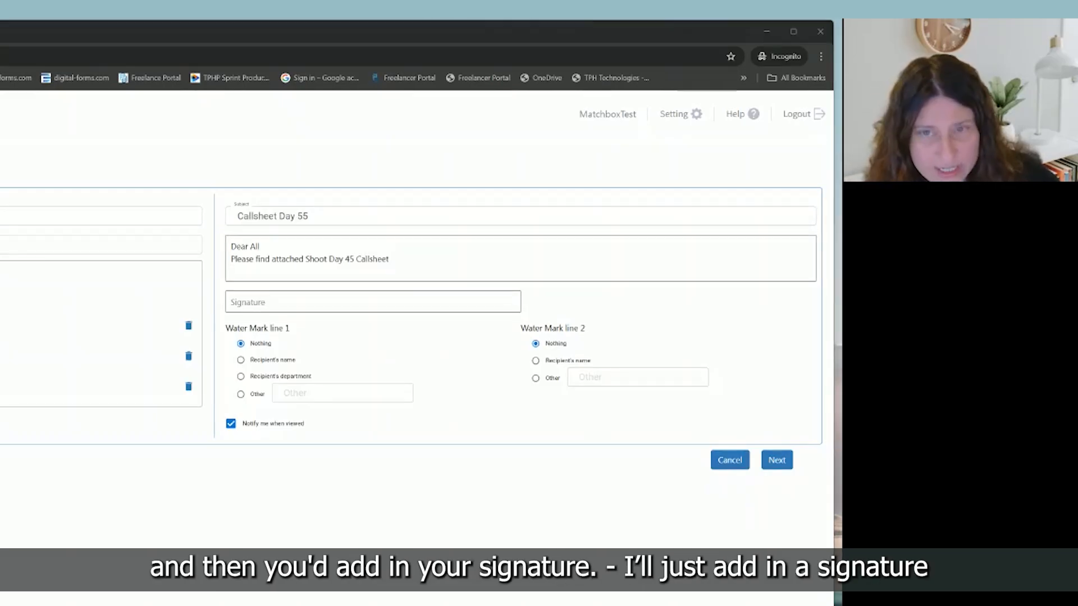
pyautogui.click(251, 301)
pyautogui.hotkey('ctrl', 'v')
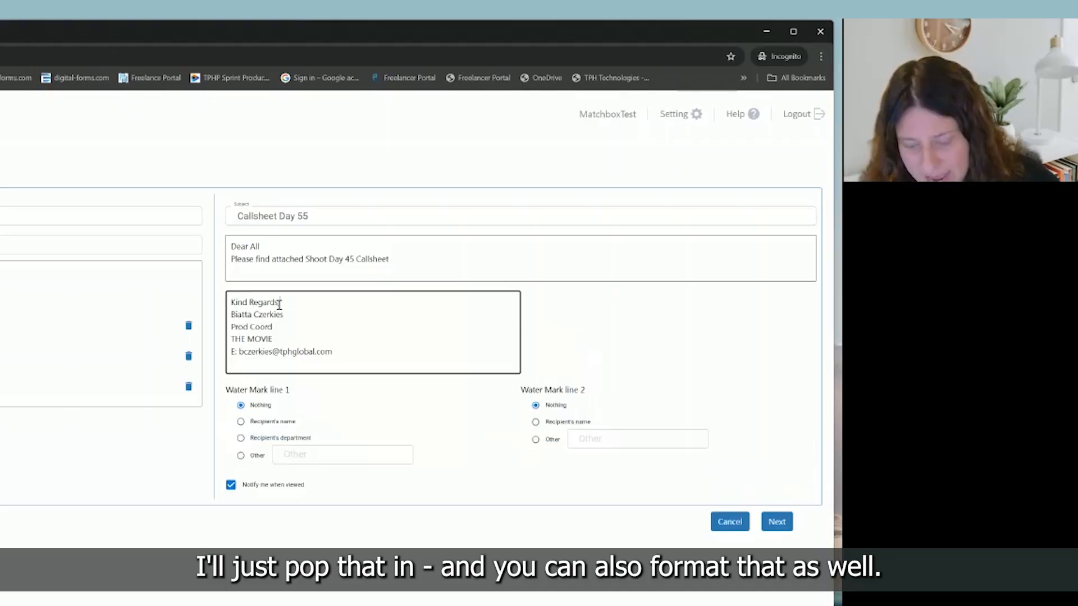
pyautogui.press('Return')
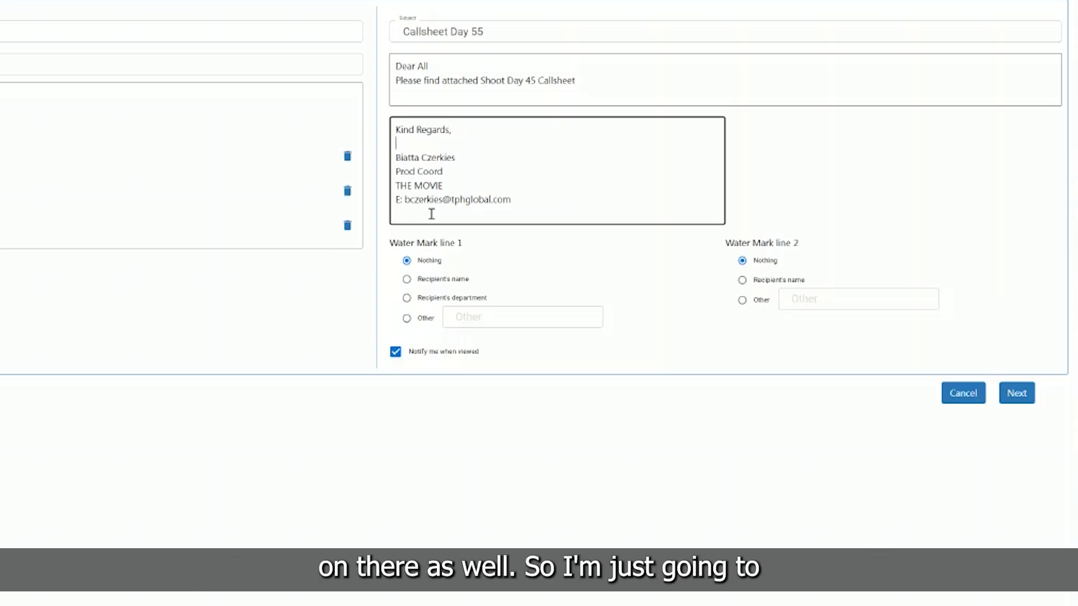
pyautogui.click(406, 279)
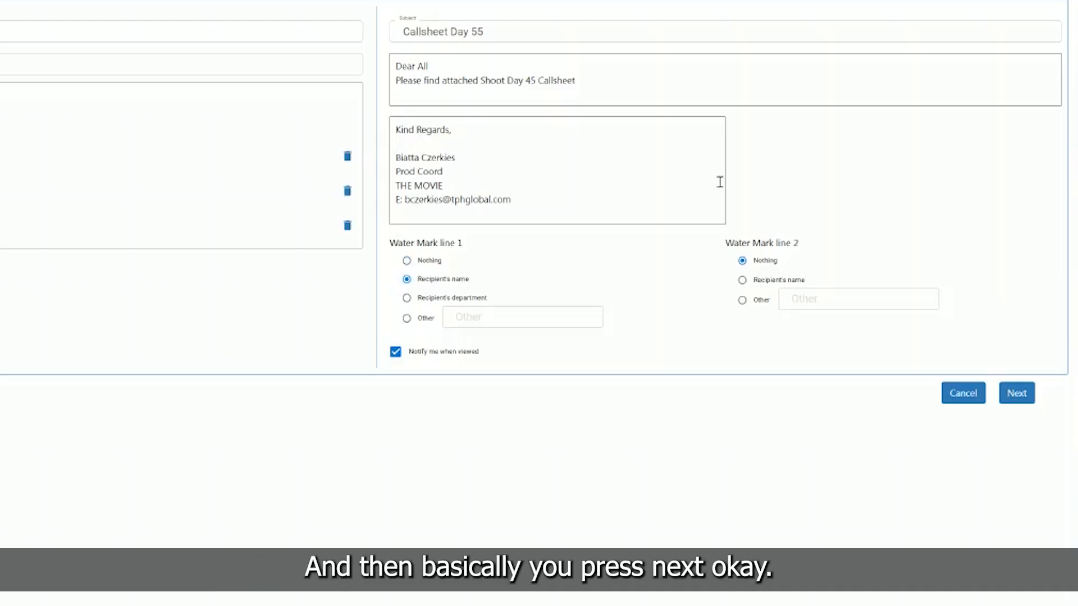
# Proceed to the recipient groups and select Production without its test-department member and Callsheets without the Art Dresser.
pyautogui.click(1008, 393)
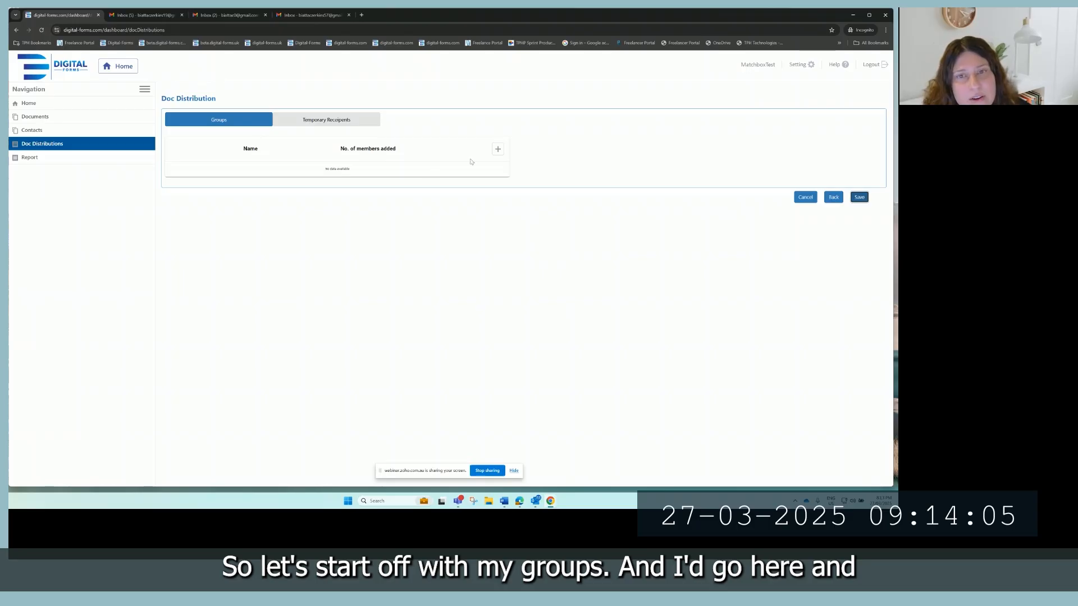
pyautogui.click(497, 149)
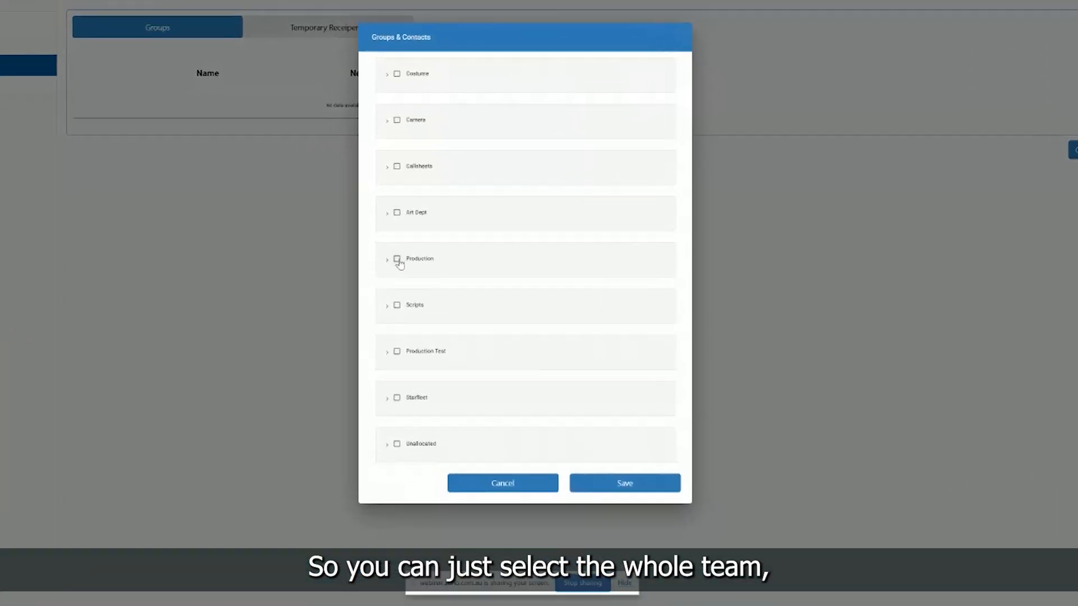
pyautogui.click(370, 265)
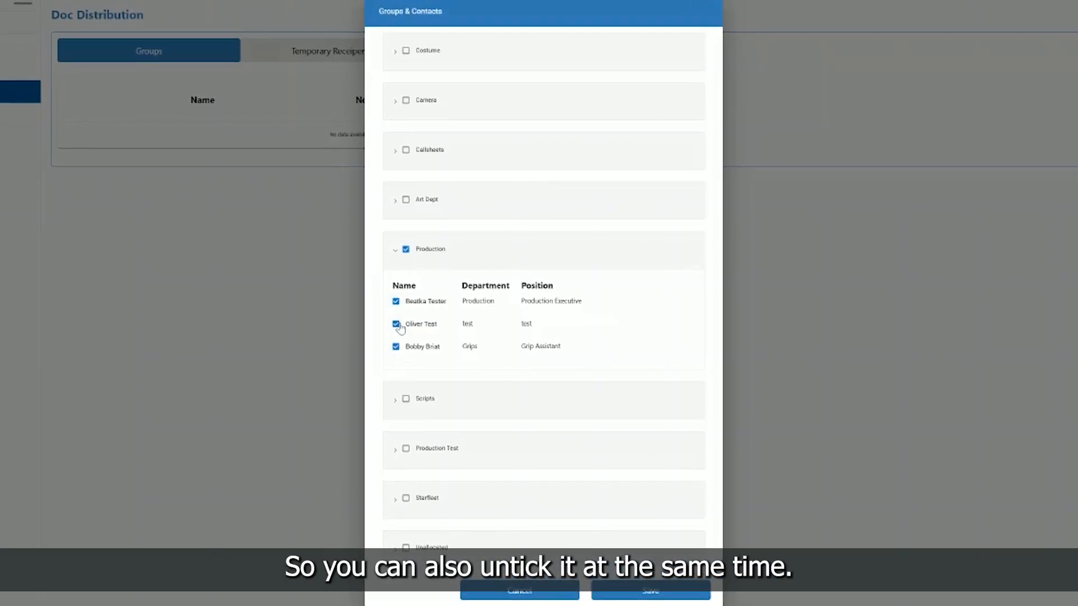
pyautogui.click(397, 330)
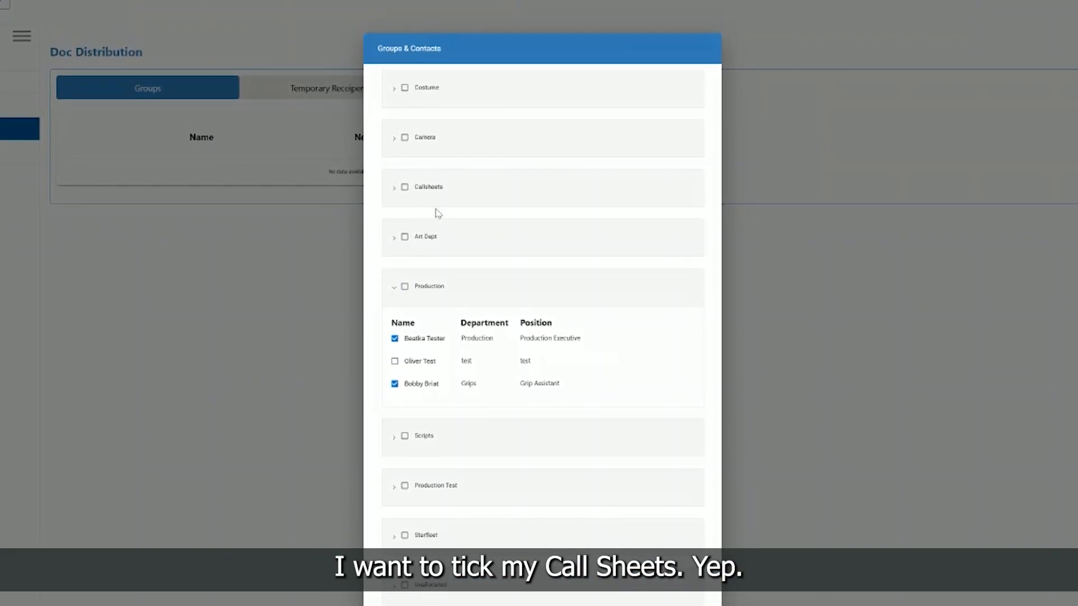
pyautogui.click(404, 192)
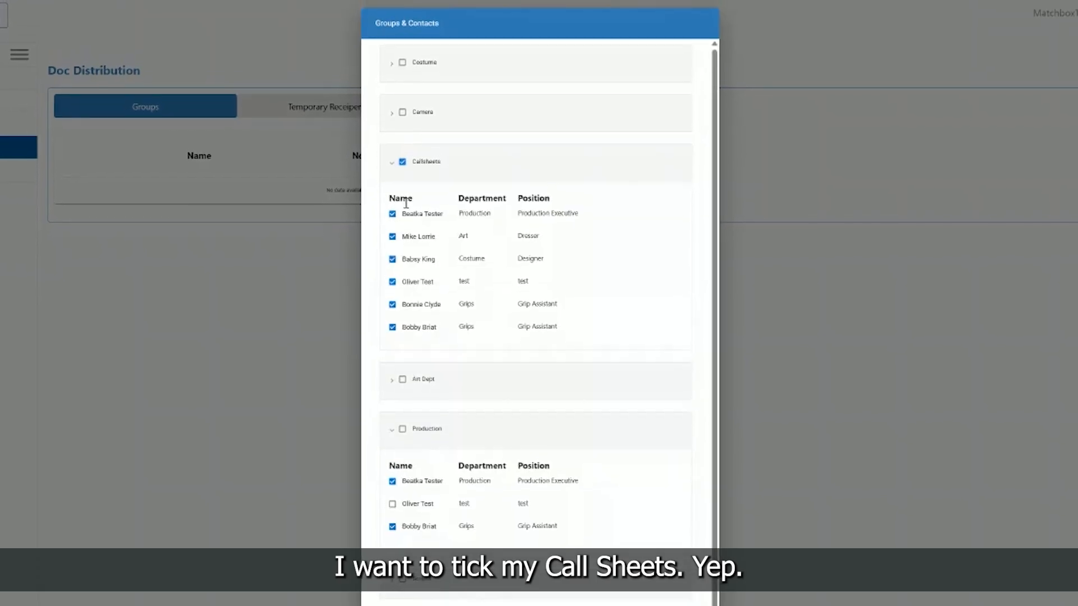
pyautogui.click(392, 241)
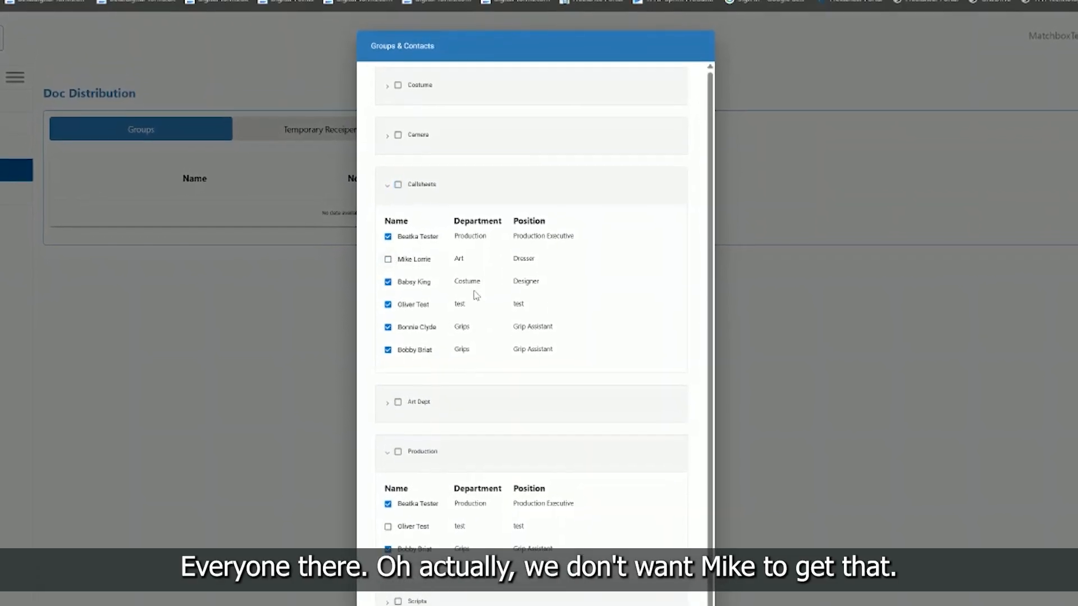
# Add the whole Costume and Camera groups to the recipient selection.
pyautogui.click(398, 85)
pyautogui.scroll(-5, 457, 348)
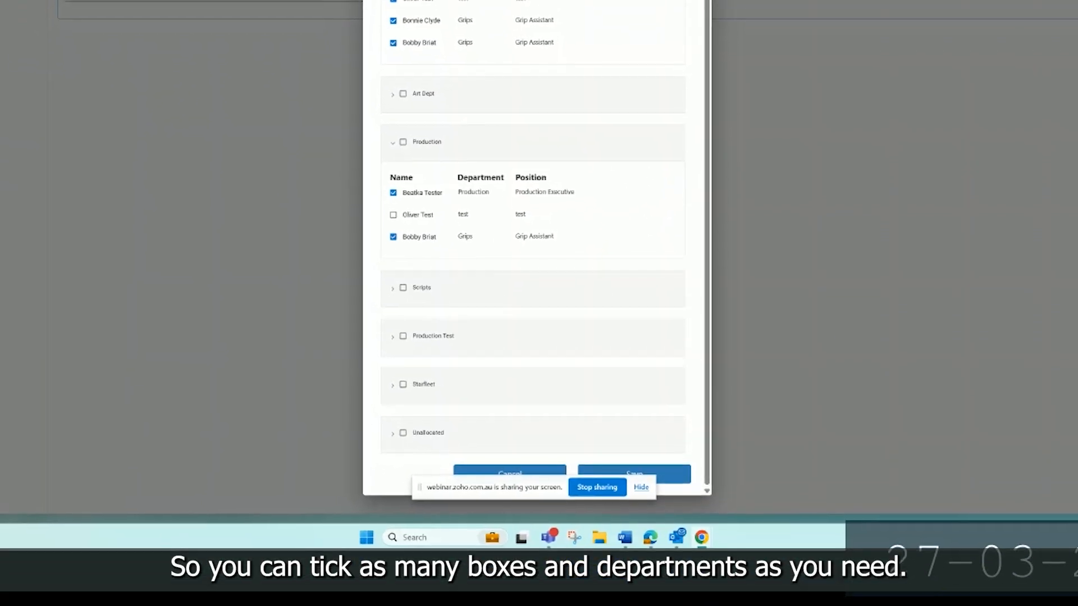
pyautogui.scroll(5, 472, 99)
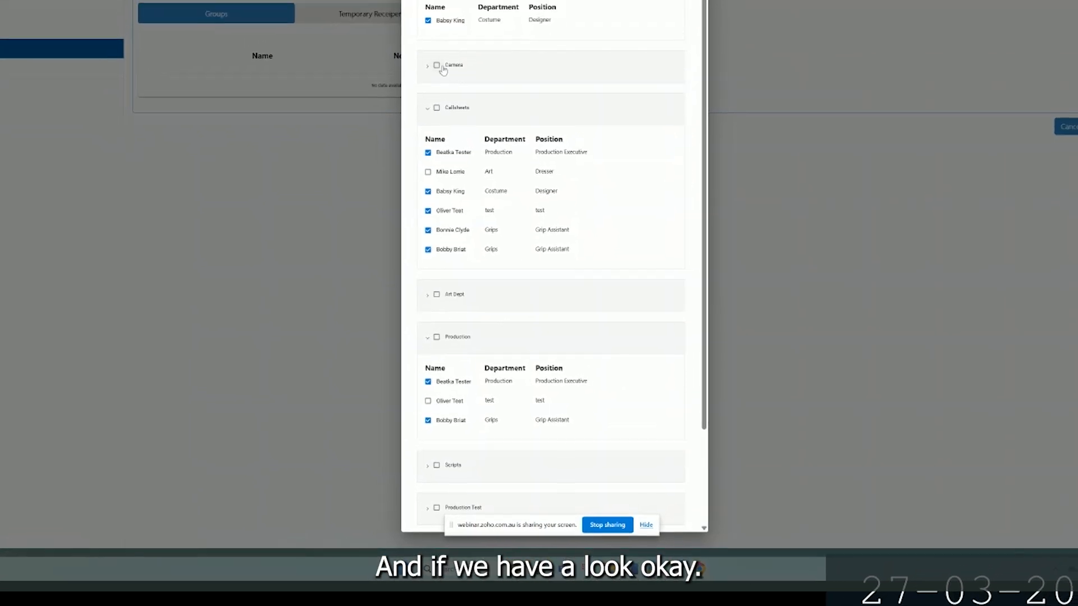
pyautogui.click(441, 66)
pyautogui.scroll(-1, 468, 121)
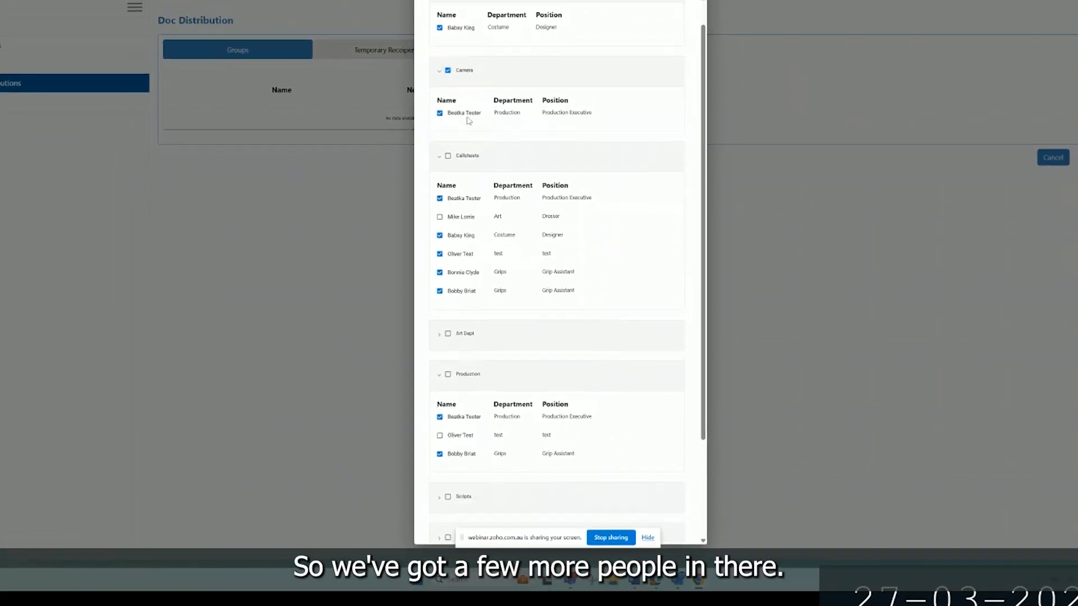
pyautogui.scroll(-1, 469, 120)
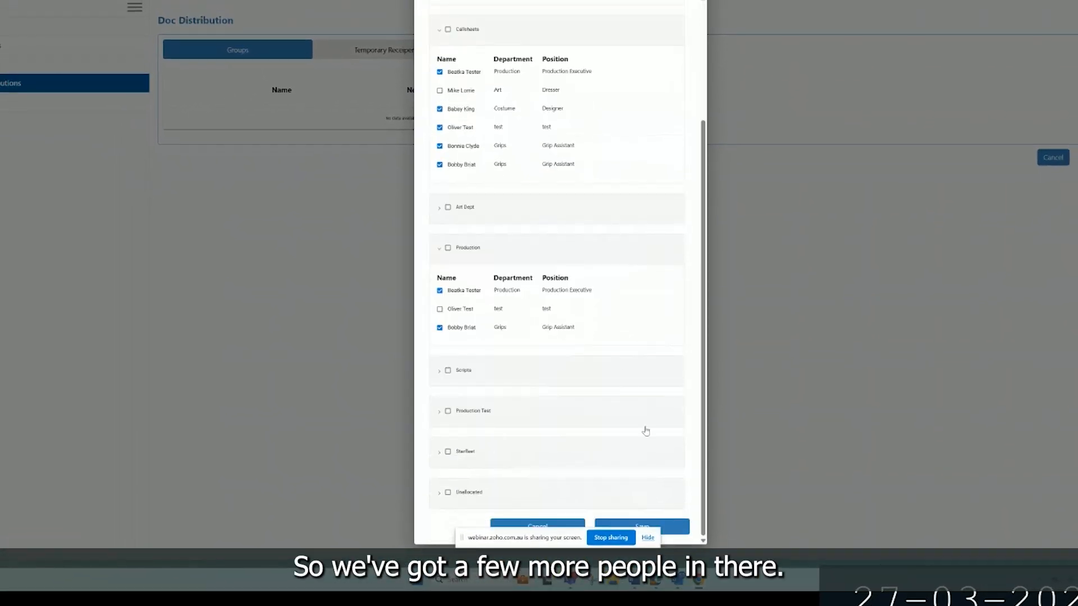
# Collapse the Production member list and save the group selection.
pyautogui.click(668, 528)
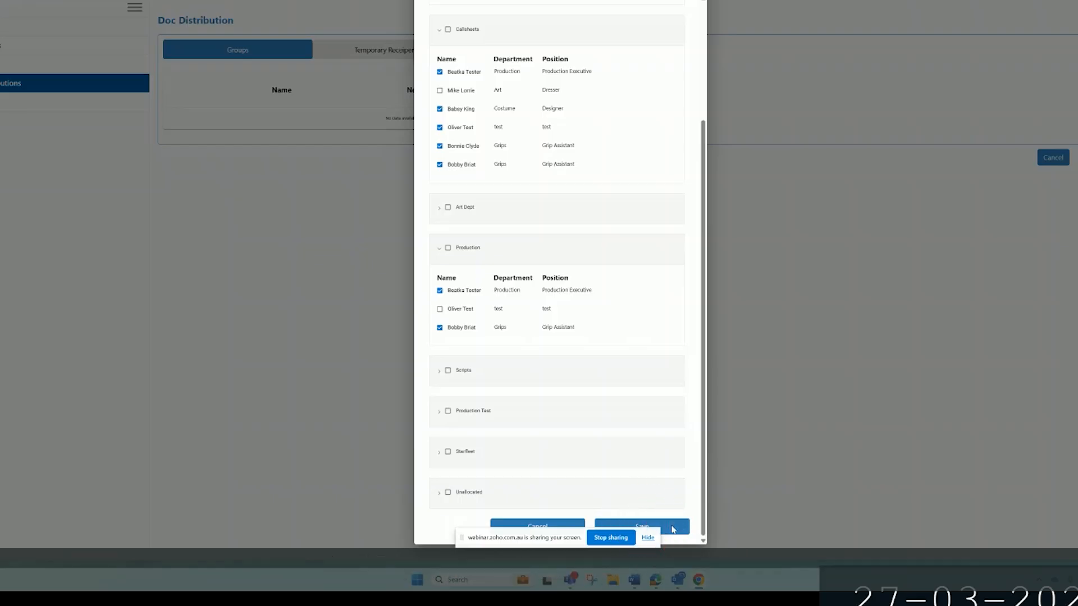
pyautogui.hotkey('ctrl', 'a')
pyautogui.click(439, 250)
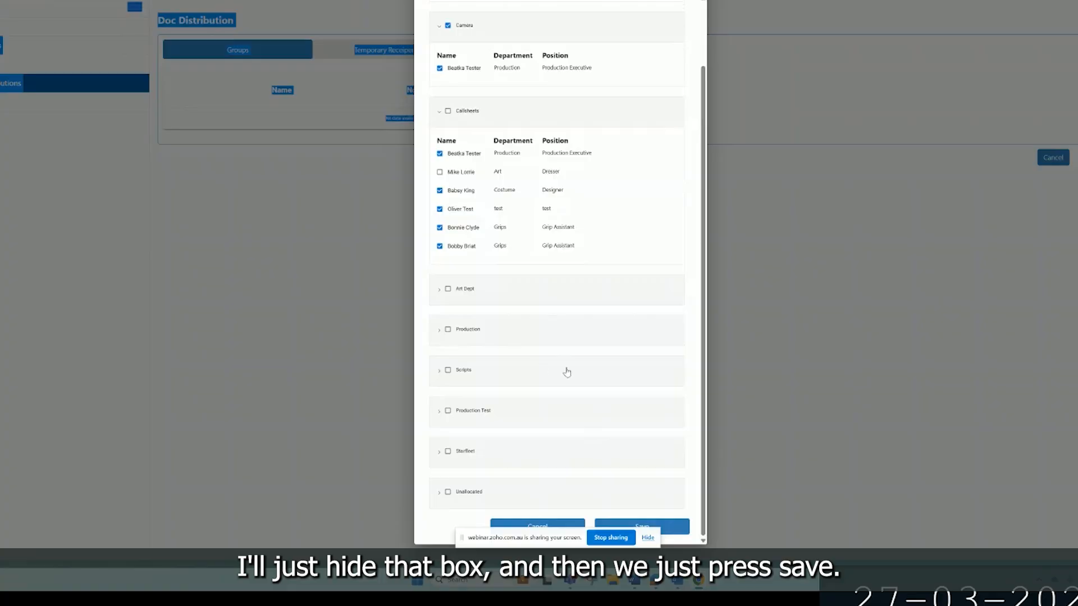
pyautogui.click(678, 529)
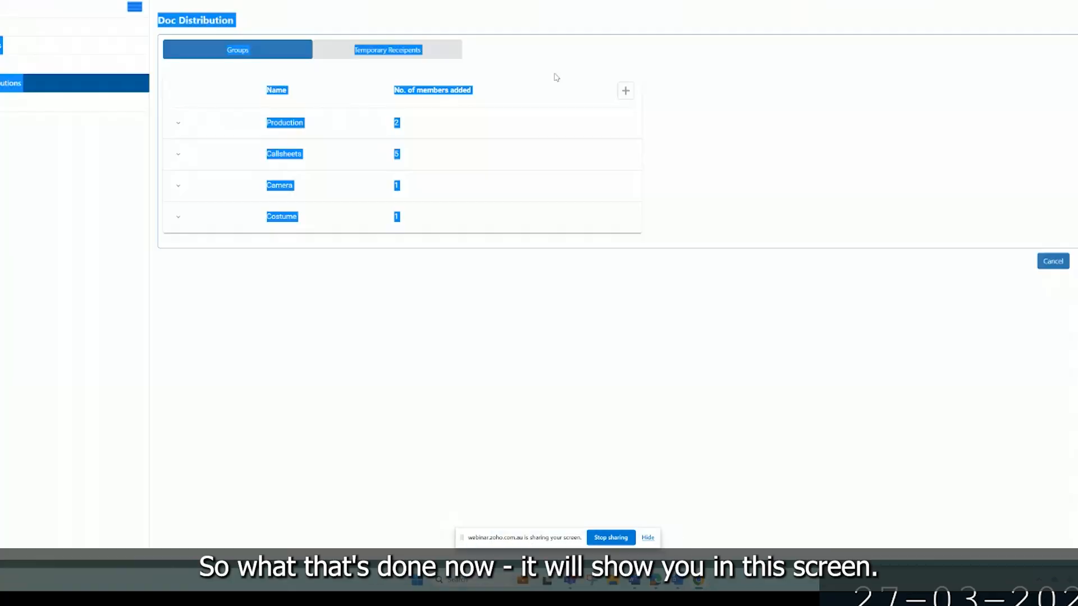
# Expand the added Production, Callsheets and Camera groups to review their members.
pyautogui.click(557, 100)
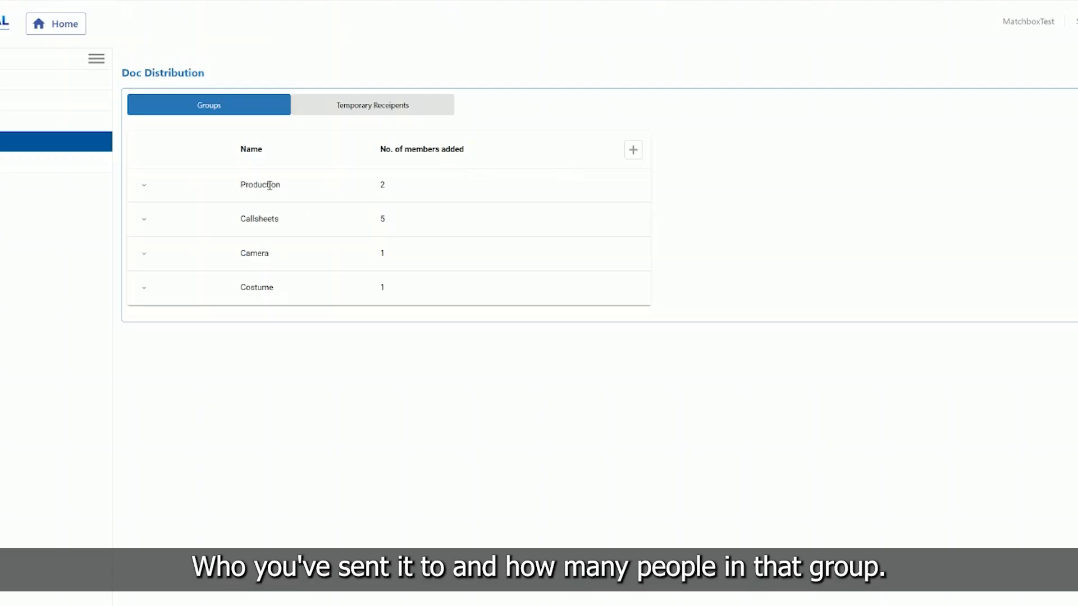
pyautogui.click(143, 189)
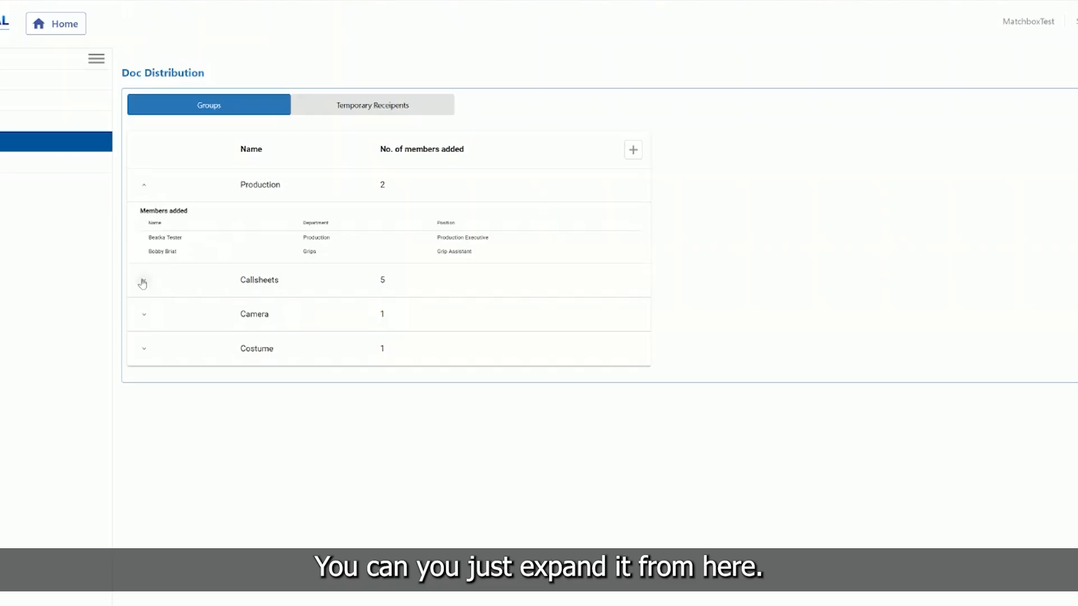
pyautogui.click(144, 279)
pyautogui.click(144, 418)
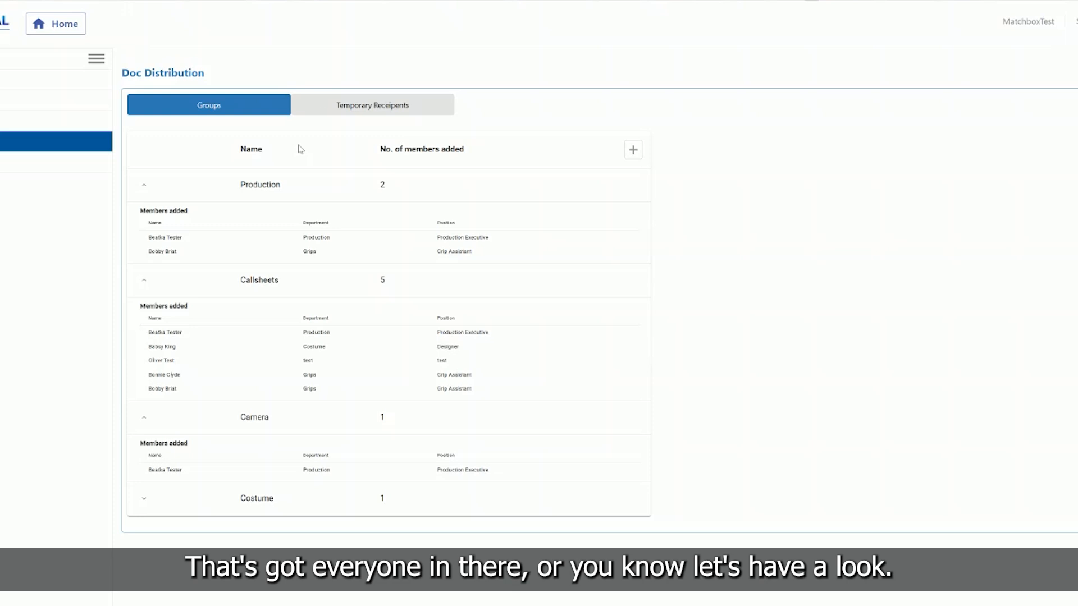
# Add a temporary recipient to the distribution with the person's name and e-mail address, and save the entry.
pyautogui.click(319, 107)
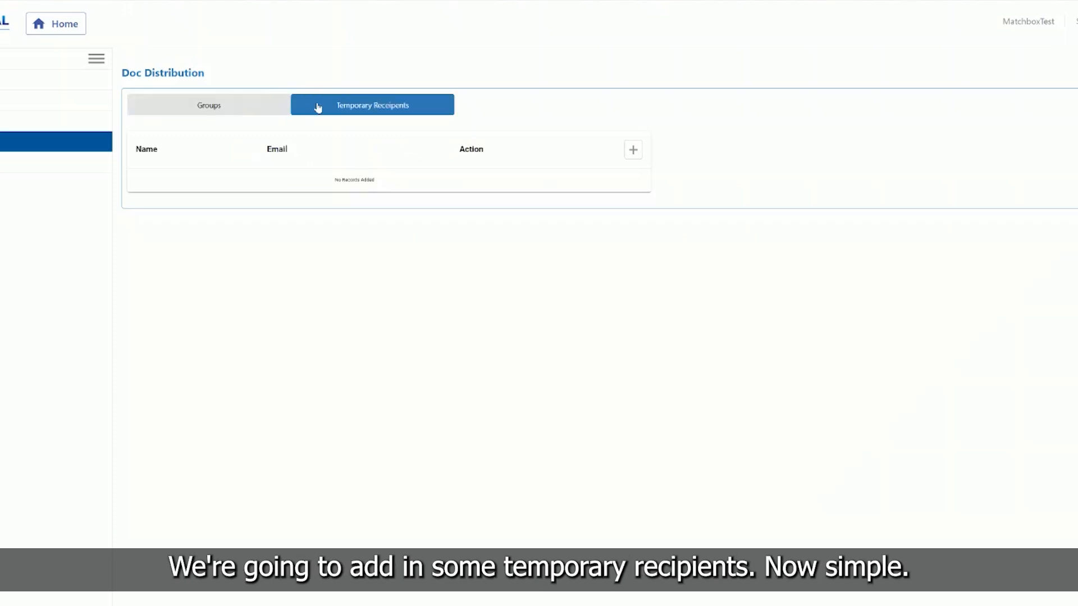
pyautogui.click(632, 150)
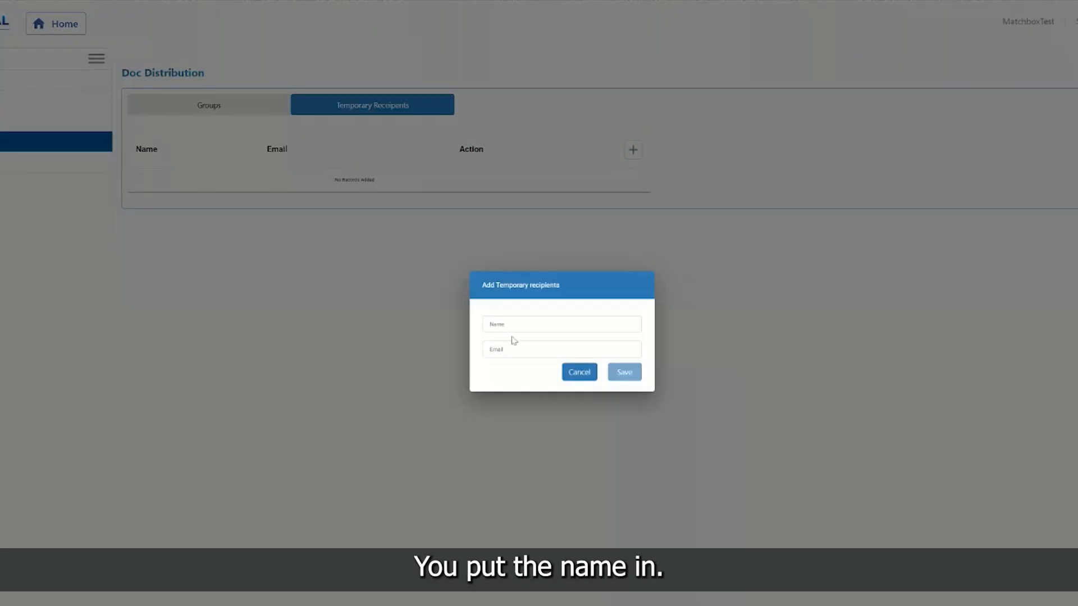
pyautogui.click(512, 325)
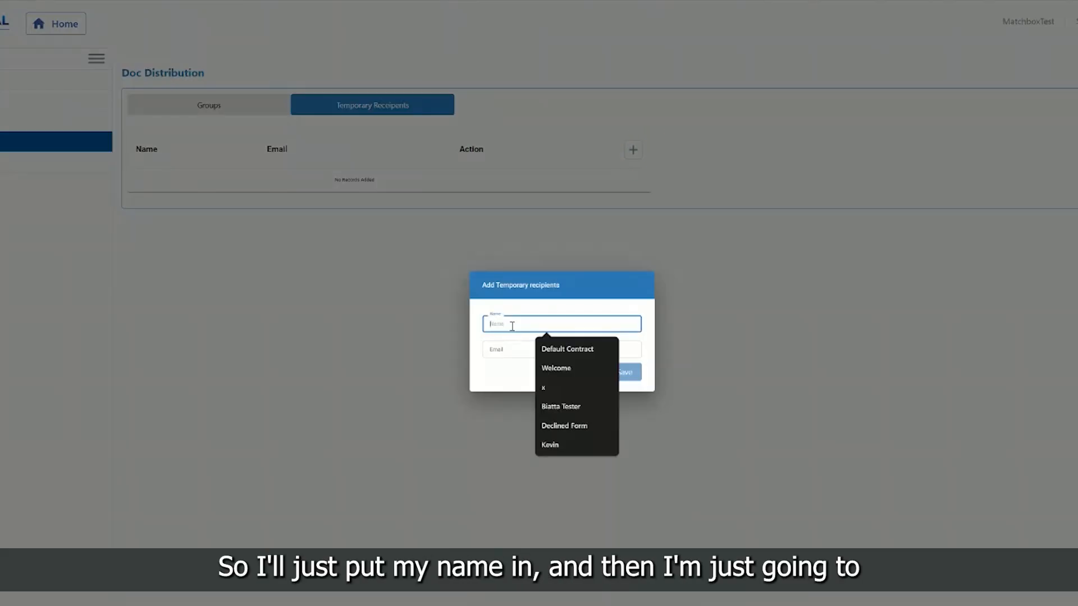
pyautogui.press('capslock')
pyautogui.write('bi')
pyautogui.press('capslock')
pyautogui.click(545, 347)
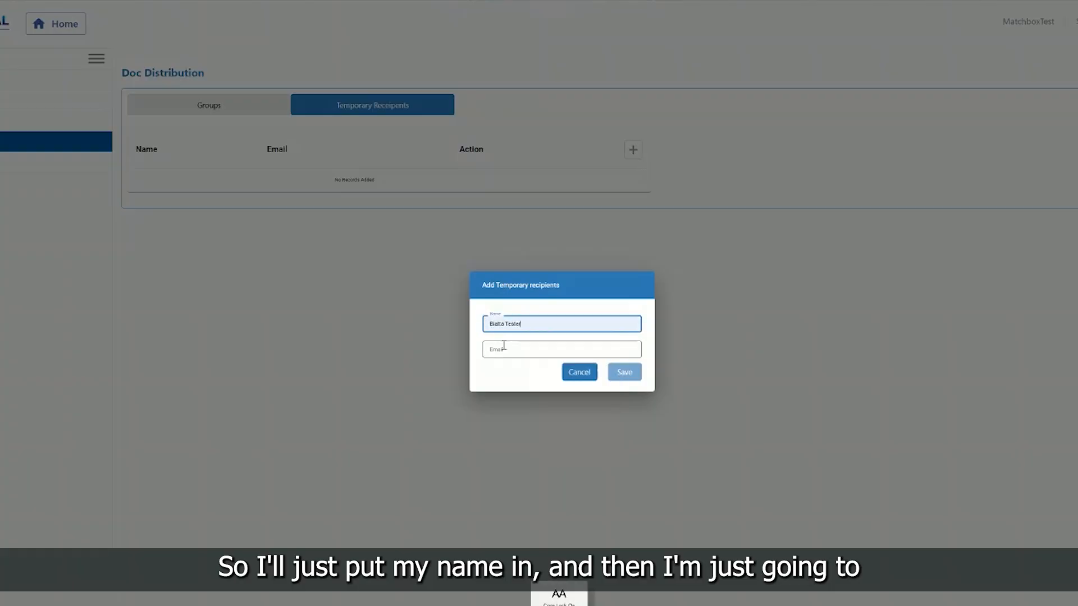
pyautogui.click(504, 346)
pyautogui.click(563, 395)
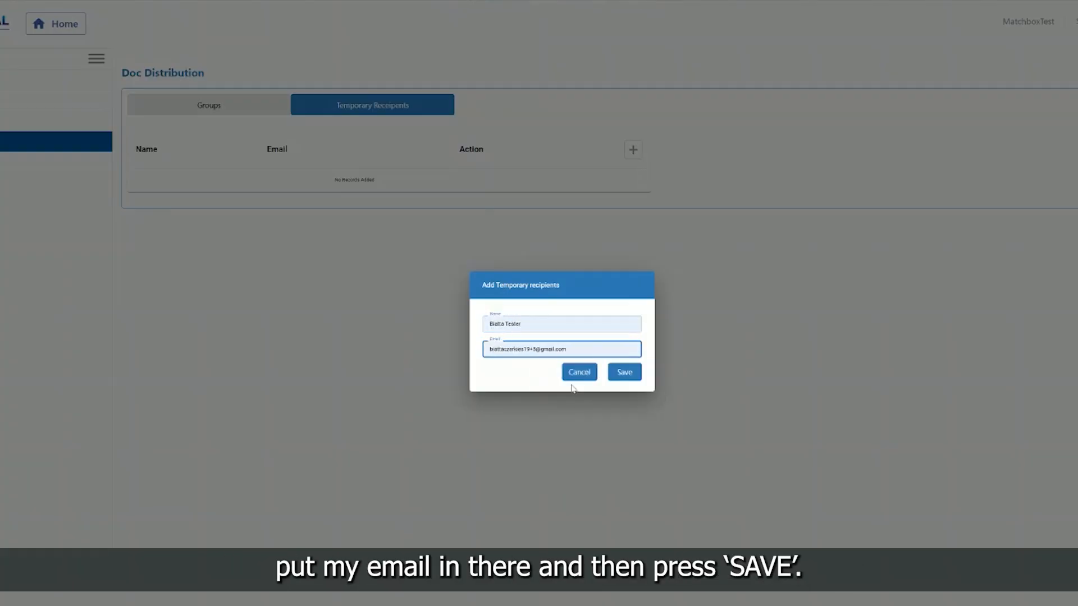
pyautogui.click(629, 373)
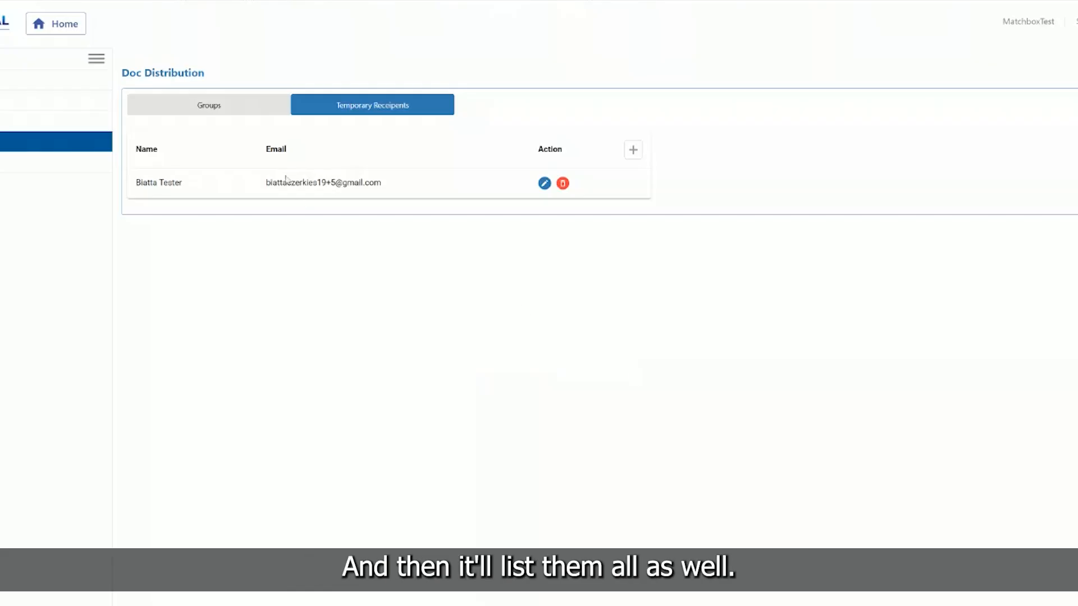
# Review the recipient groups and the temporary recipients, expanding the Production, Camera and Costume groups to examine their members.
pyautogui.click(223, 109)
pyautogui.click(146, 188)
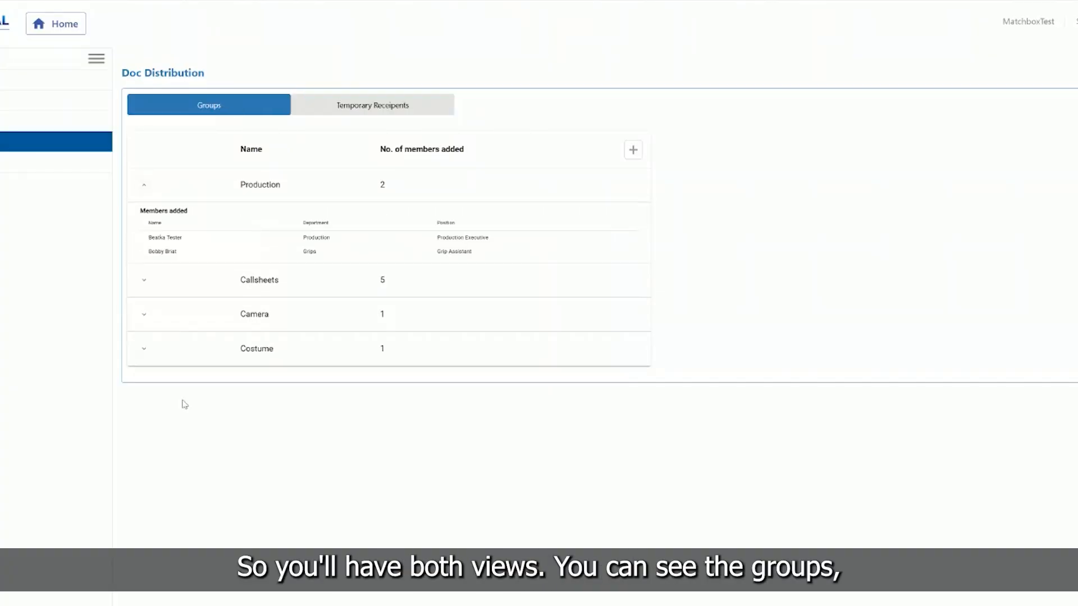
pyautogui.click(353, 106)
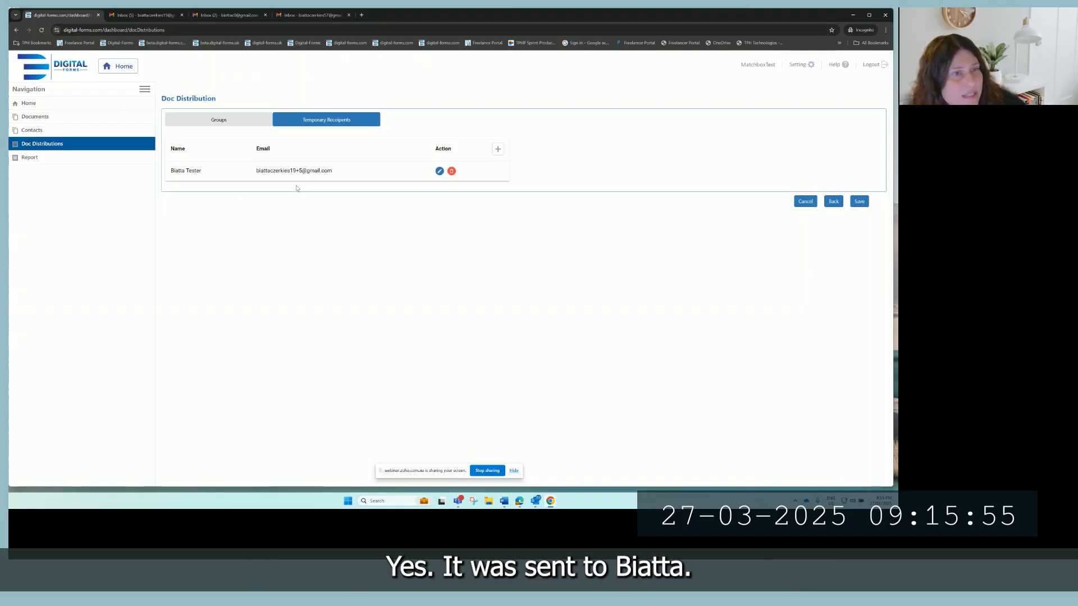
pyautogui.click(228, 119)
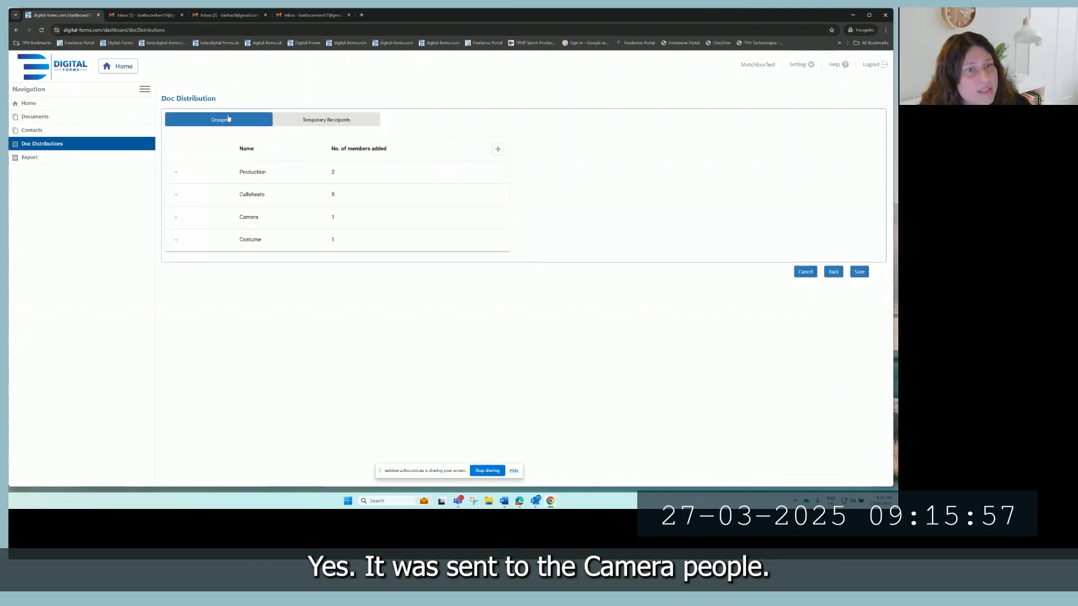
pyautogui.click(177, 217)
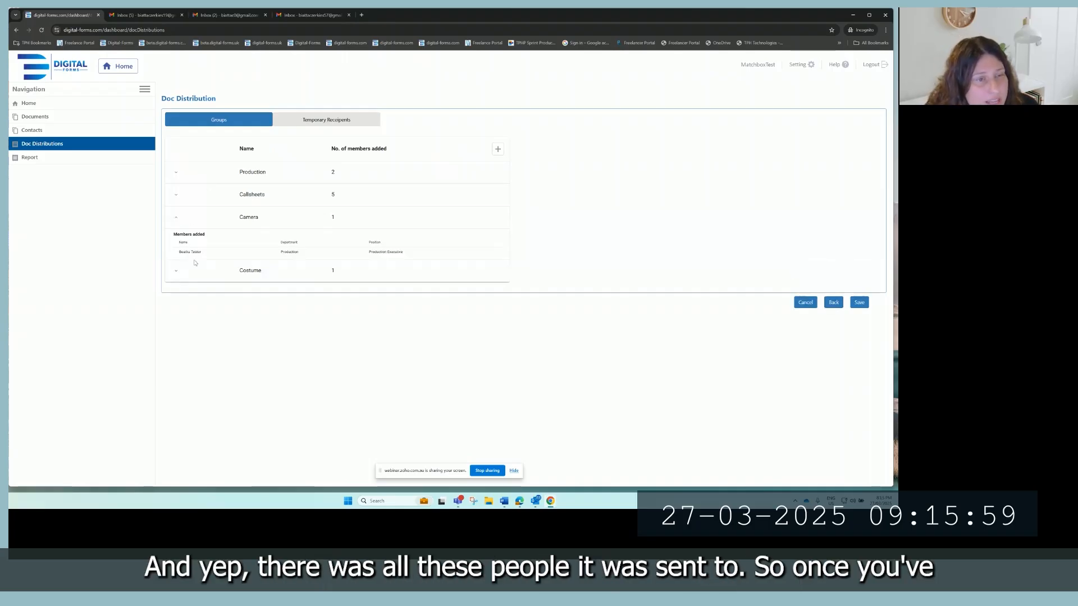
pyautogui.click(177, 273)
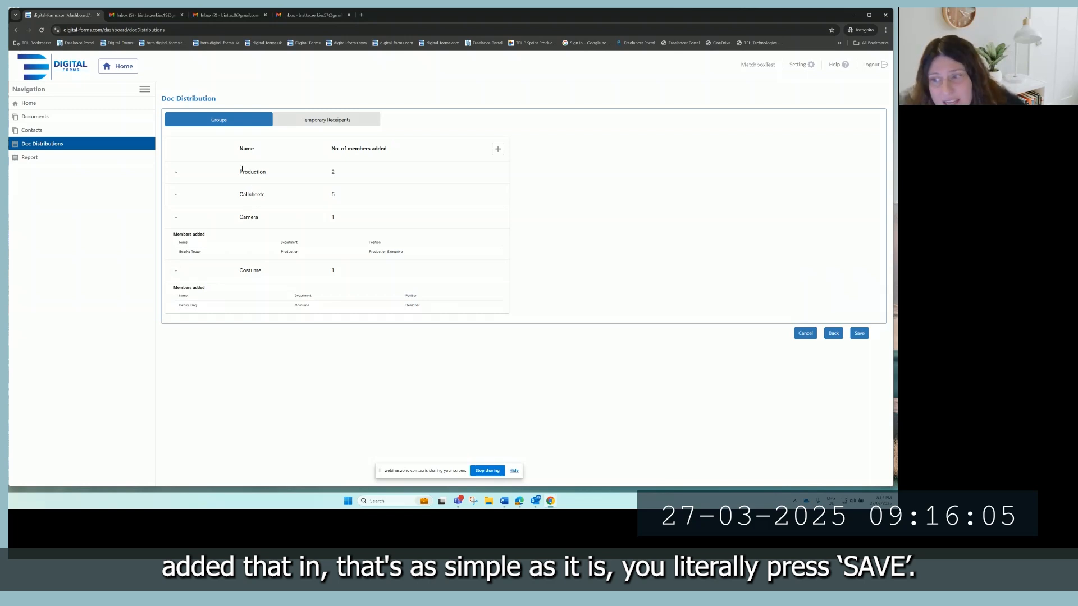
# Save the distribution and send the Callsheet Day 55 draft packet to its recipients, confirming the send.
pyautogui.click(859, 333)
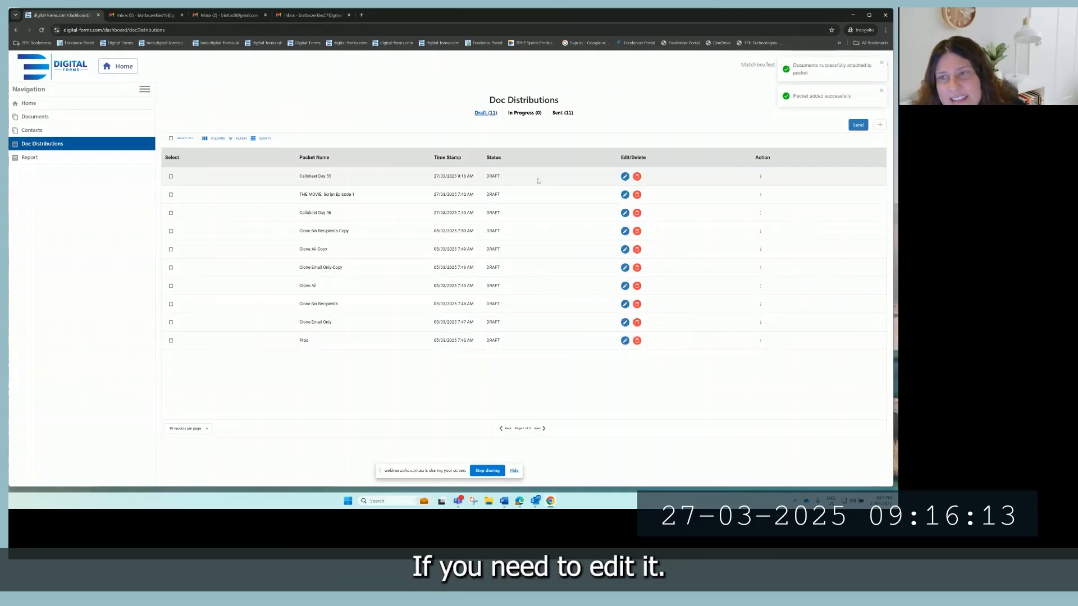
pyautogui.click(624, 176)
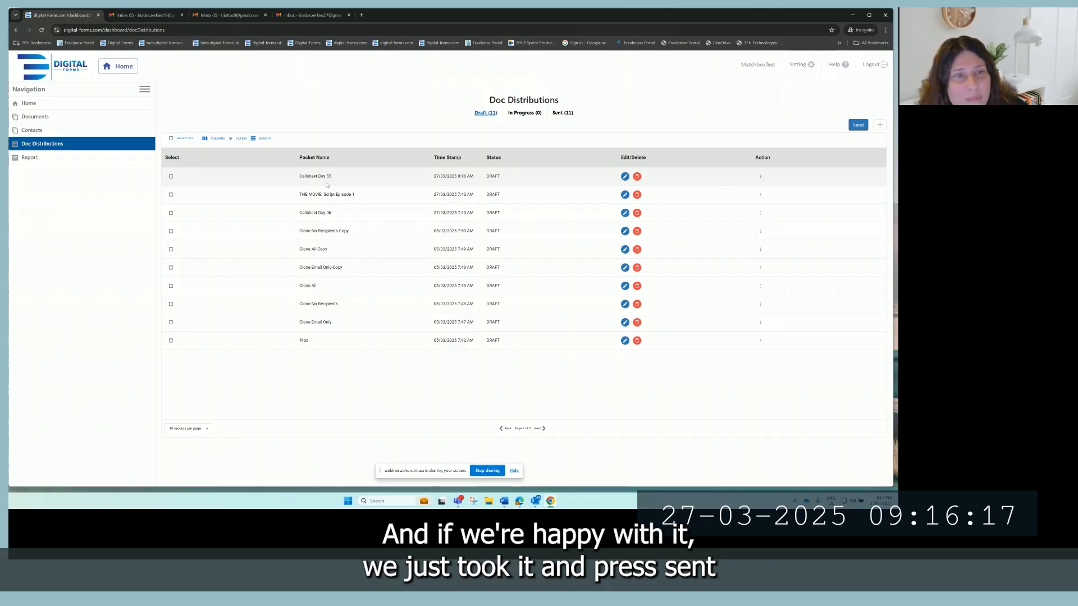
pyautogui.click(171, 177)
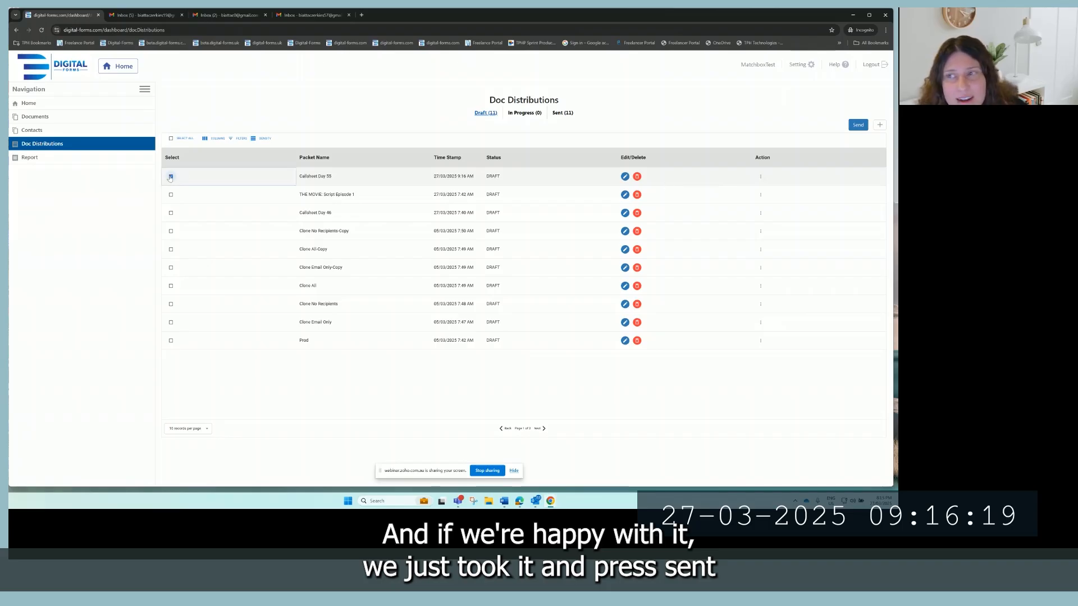
pyautogui.click(863, 126)
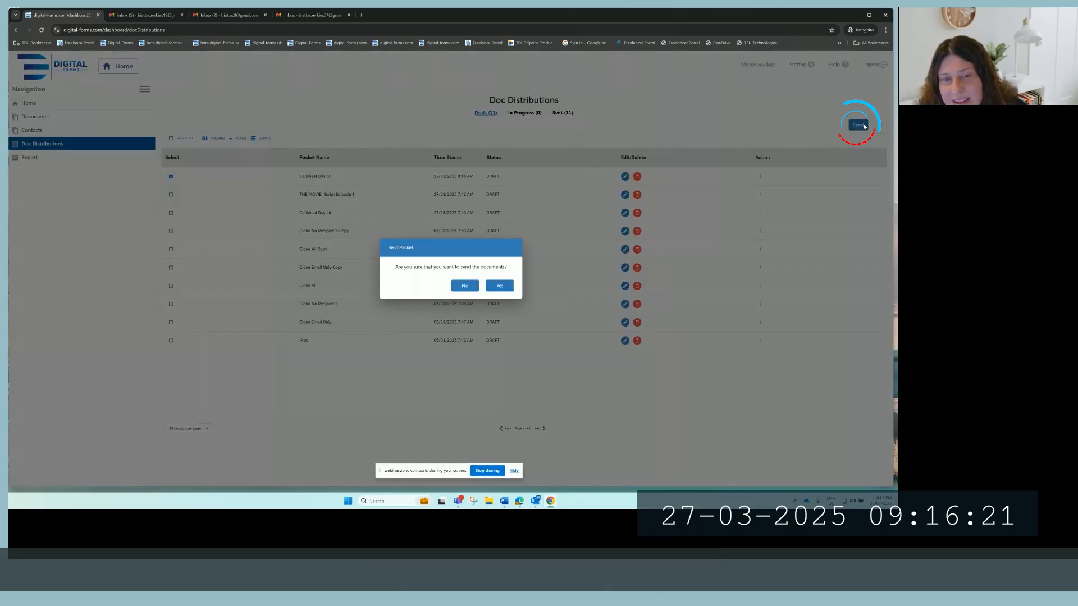
pyautogui.click(499, 287)
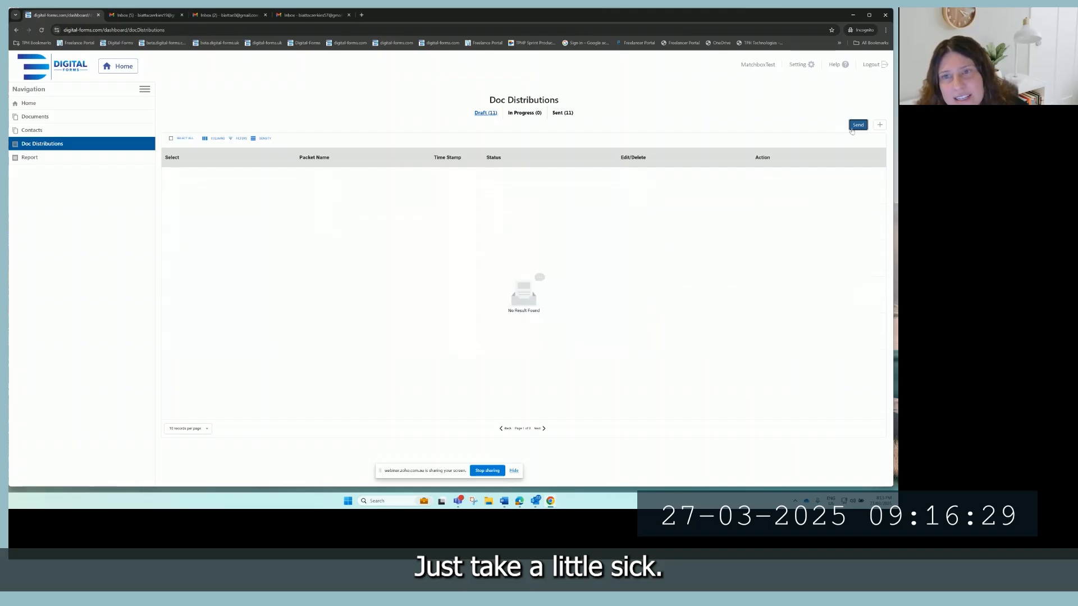
# Show the sent distributions and expand the Callsheet Day 55 packet to examine its recipients and their received status.
pyautogui.click(559, 113)
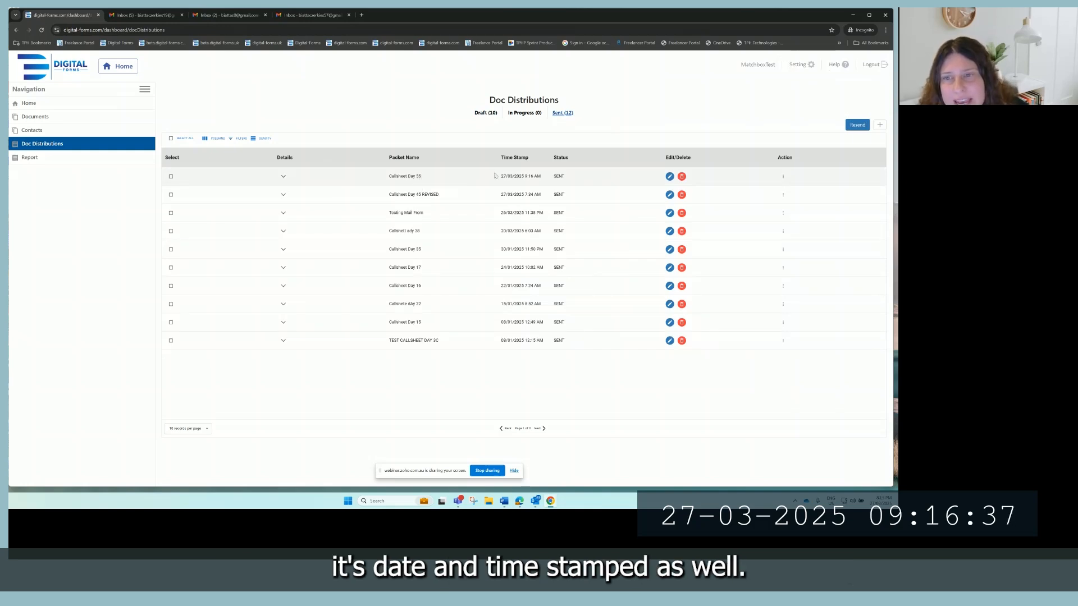
pyautogui.click(284, 178)
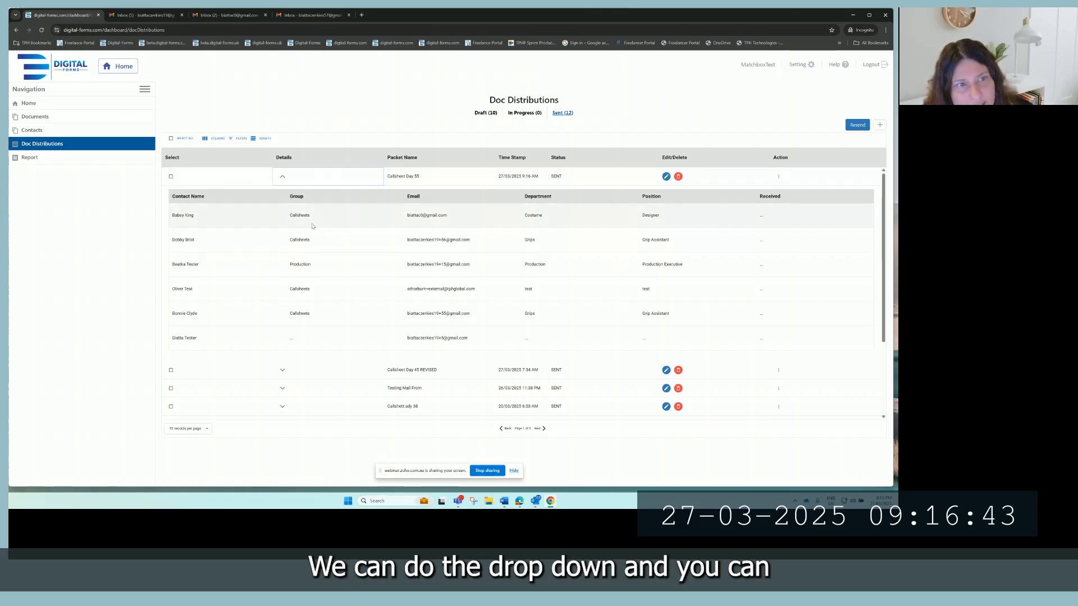
pyautogui.scroll(-1, 312, 224)
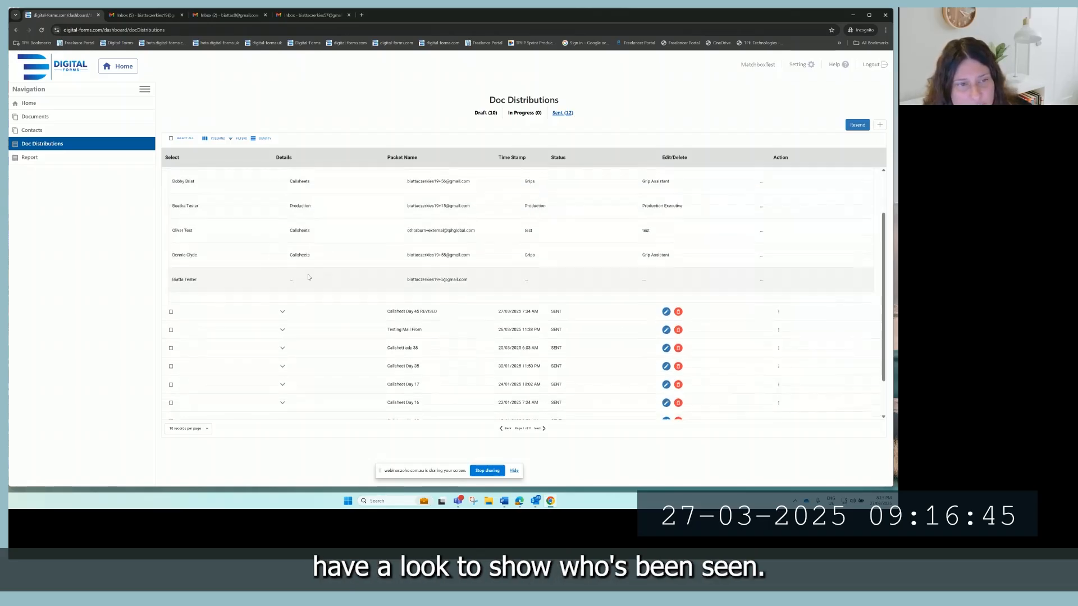
pyautogui.scroll(1, 309, 273)
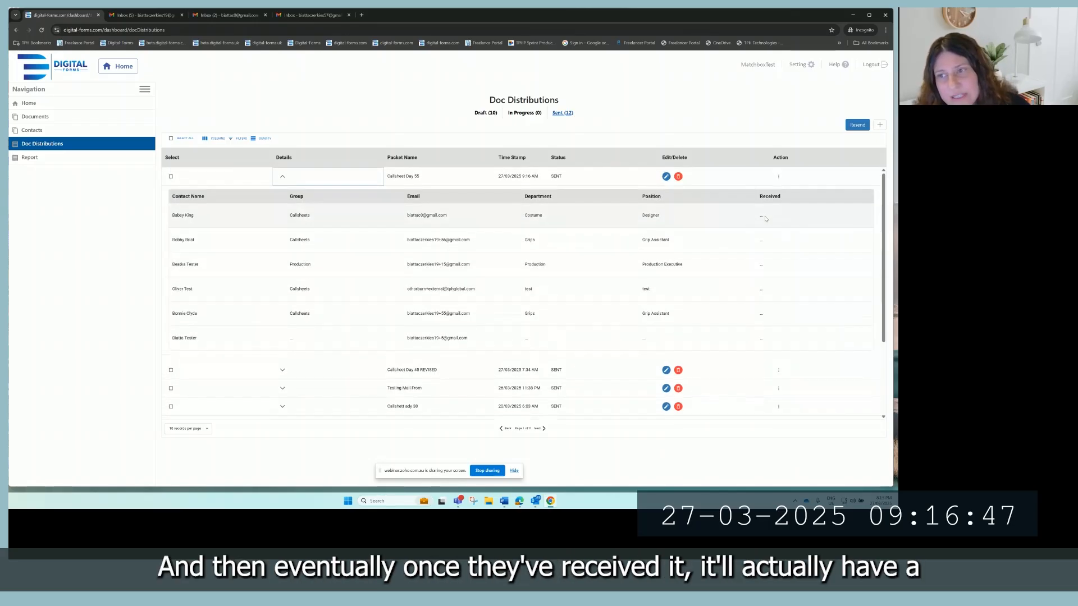